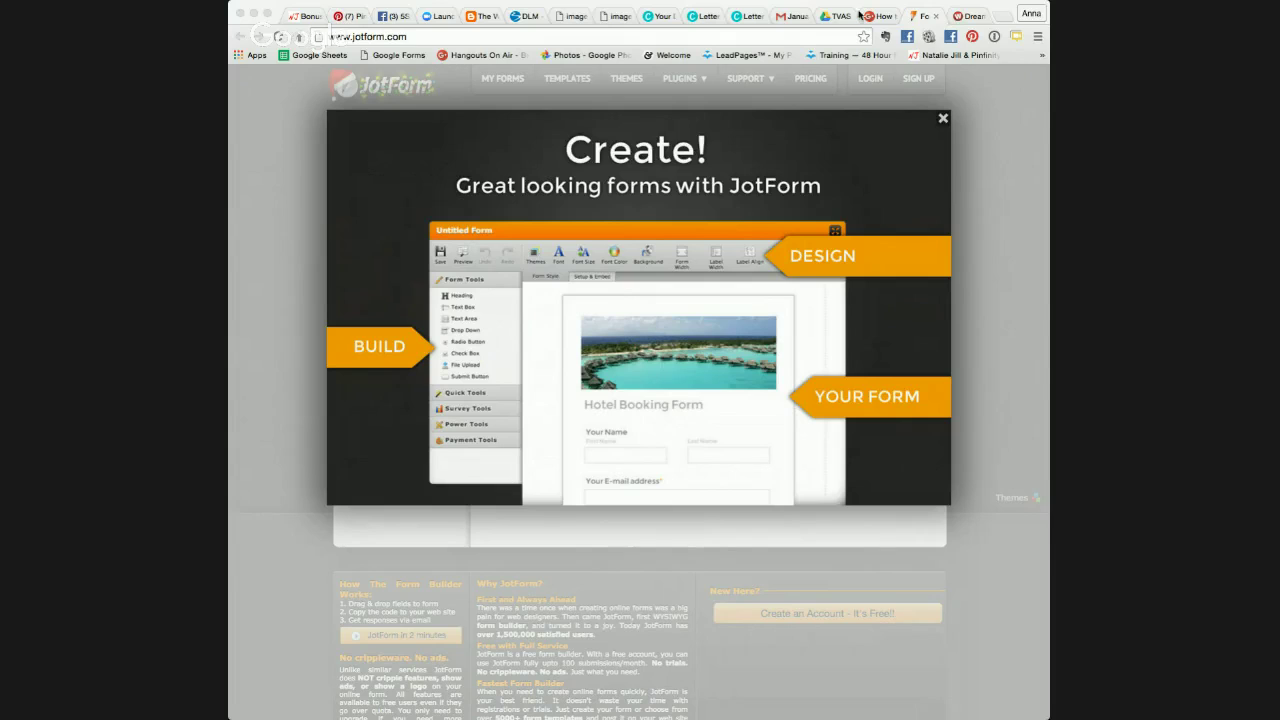
- Close the intro overlay and sign in to the account with the prefilled credentials, declining the 50% discount offer
{"action": "left_click", "coordinate": [991, 86]}
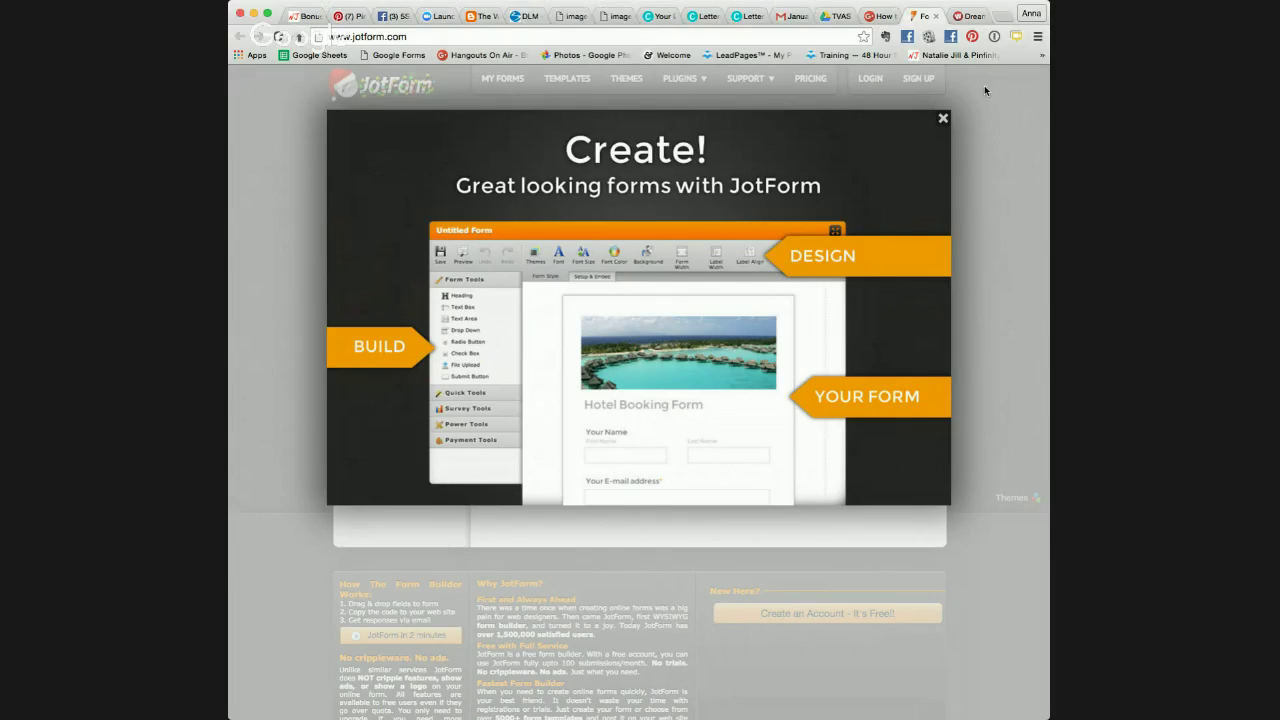
{"action": "left_click", "coordinate": [869, 82]}
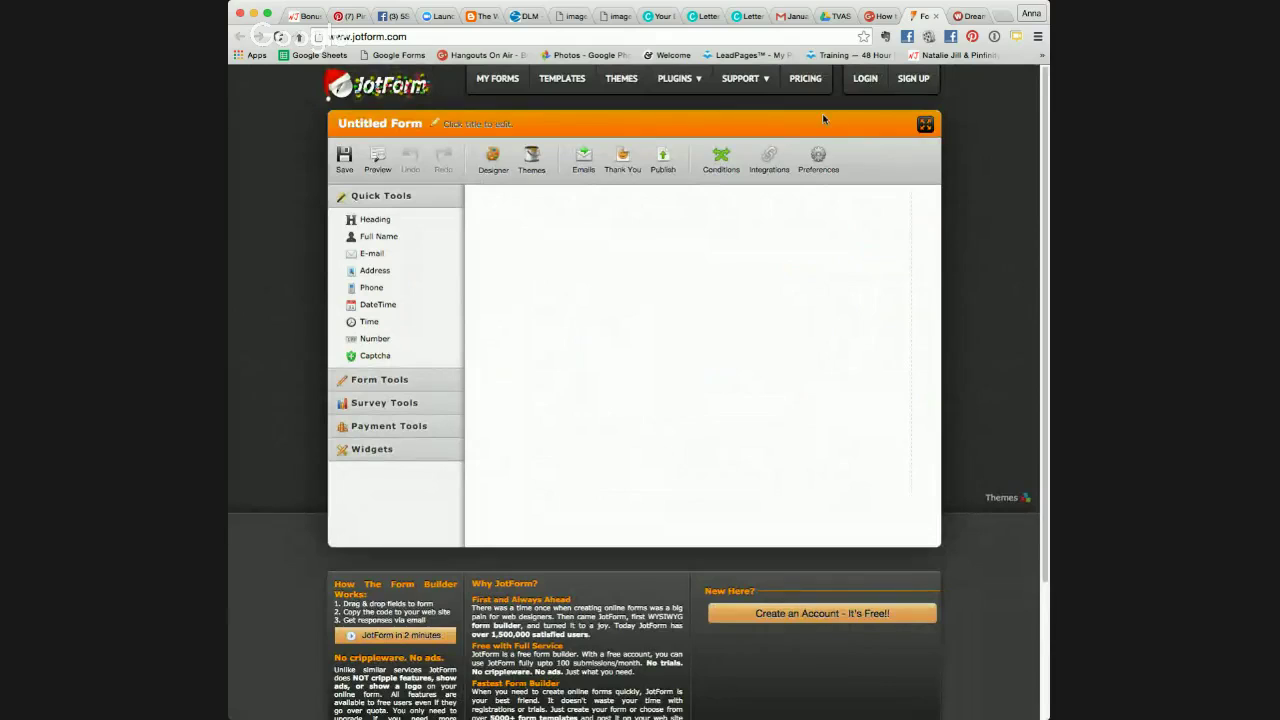
{"action": "left_click", "coordinate": [862, 84]}
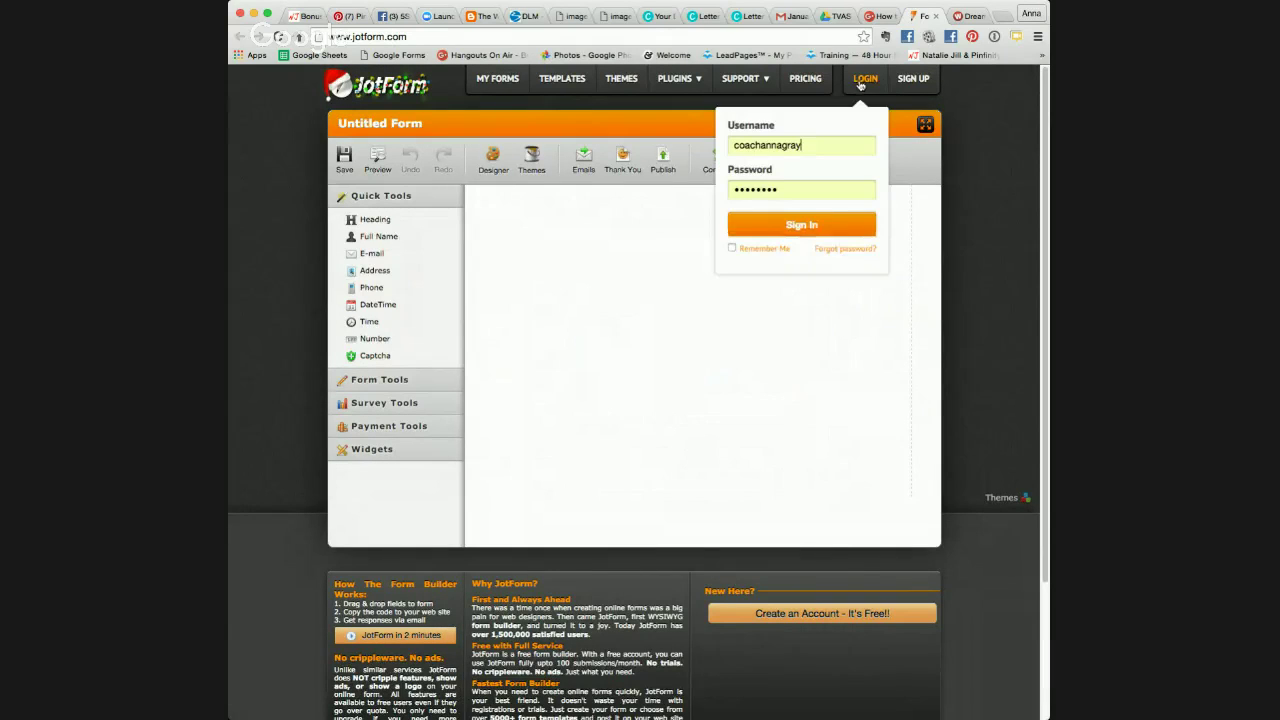
{"action": "left_click", "coordinate": [826, 233]}
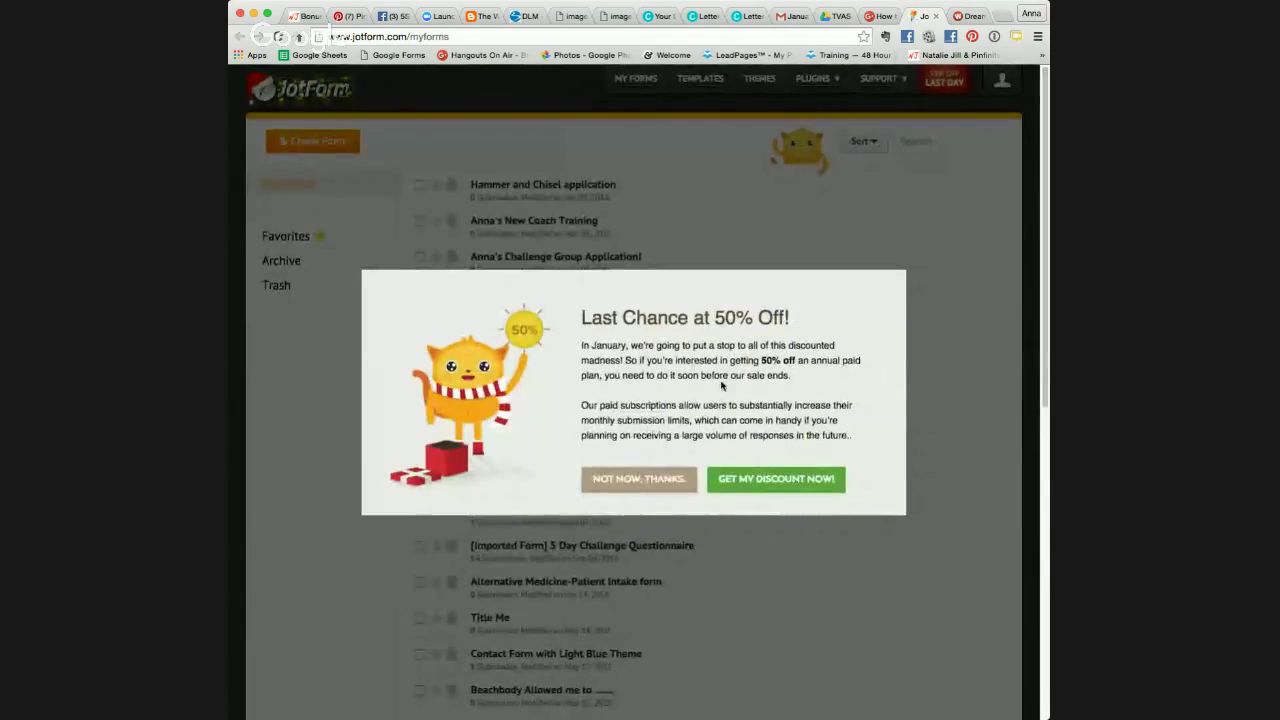
{"action": "left_click", "coordinate": [638, 478]}
- Look through the list of saved forms and view the latest submission of the "Getting Started Right |" form
{"action": "scroll", "coordinate": [565, 432], "scroll_direction": "down", "scroll_amount": 2}
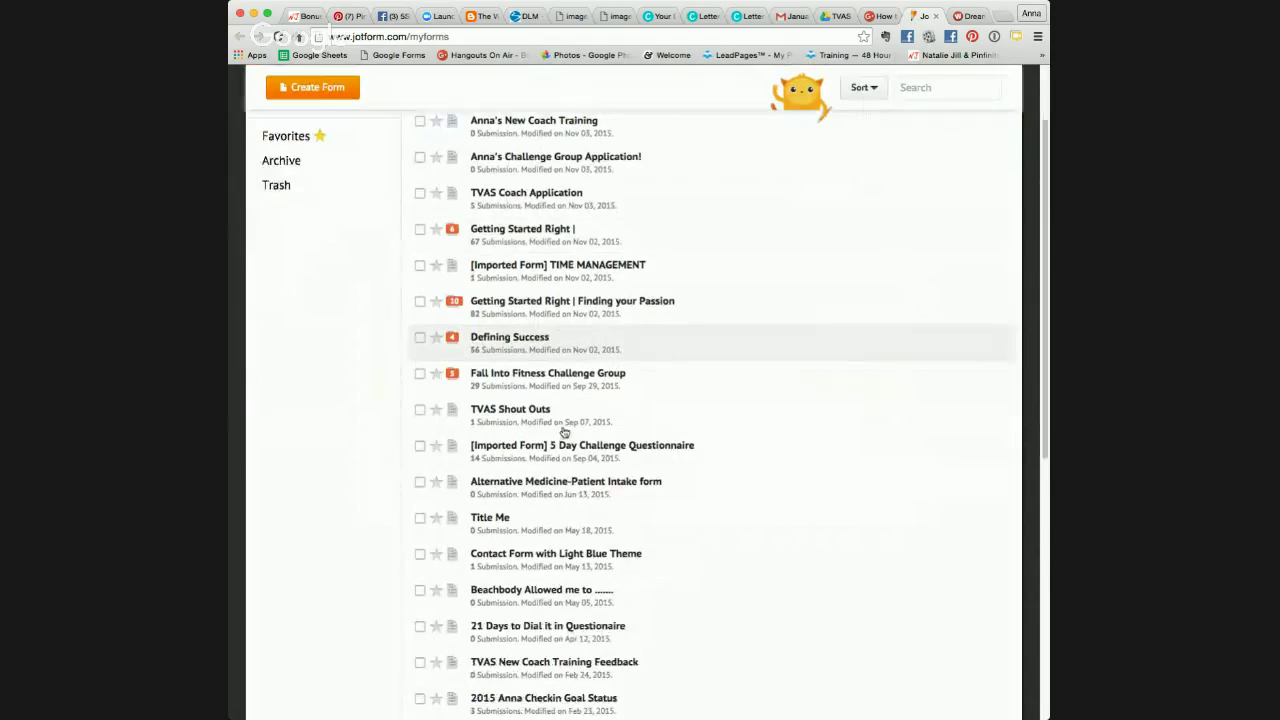
{"action": "scroll", "coordinate": [565, 432], "scroll_direction": "down", "scroll_amount": 5}
{"action": "scroll", "coordinate": [563, 432], "scroll_direction": "up", "scroll_amount": 6}
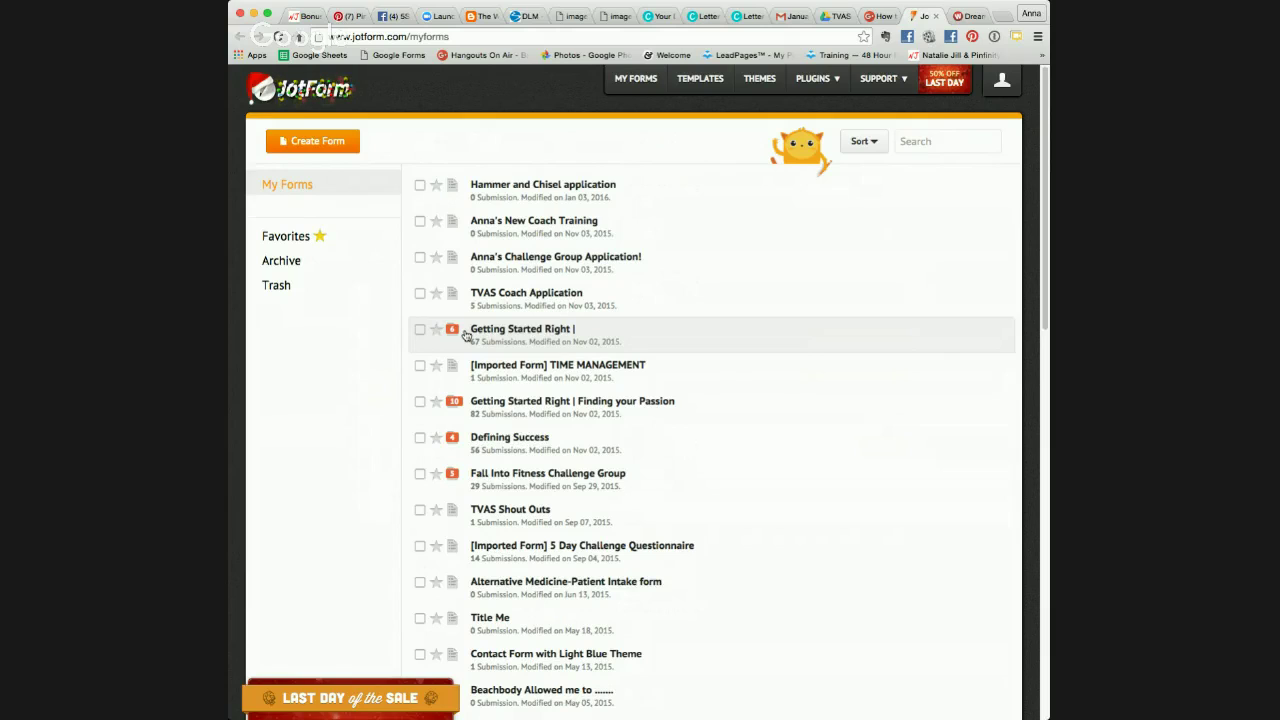
{"action": "left_click", "coordinate": [465, 335]}
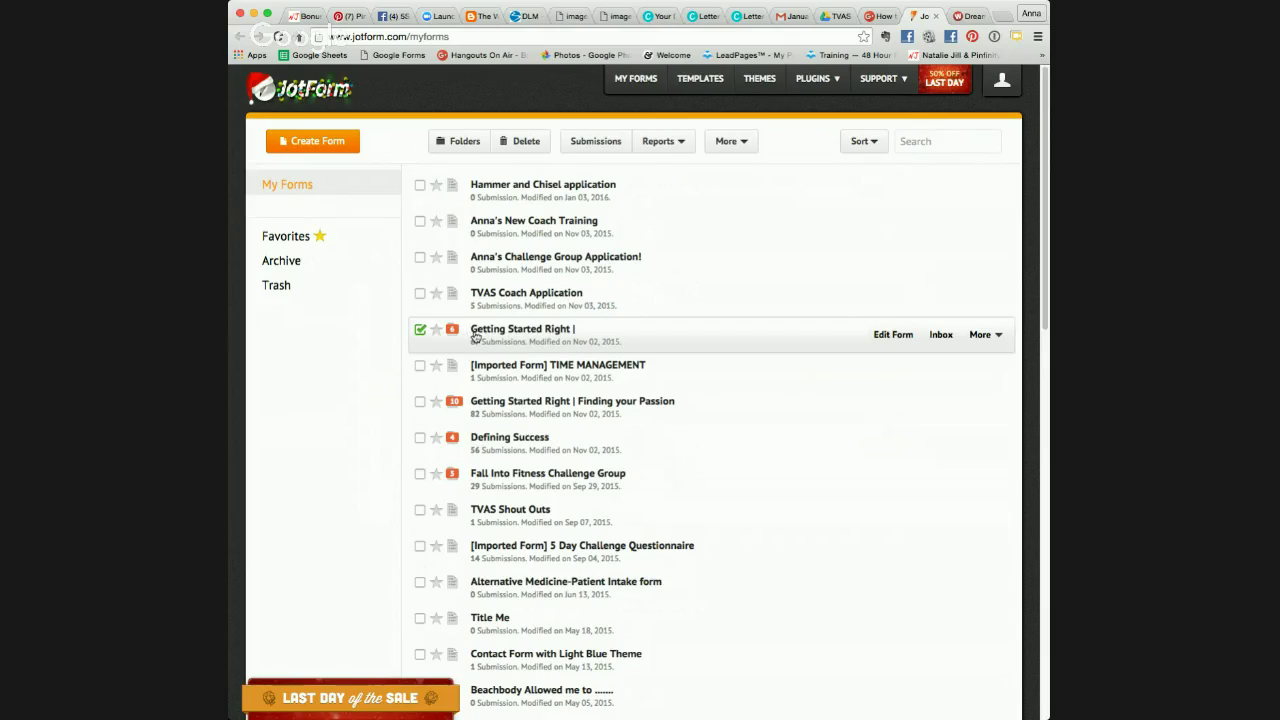
{"action": "double_click", "coordinate": [474, 331]}
{"action": "left_click", "coordinate": [451, 332]}
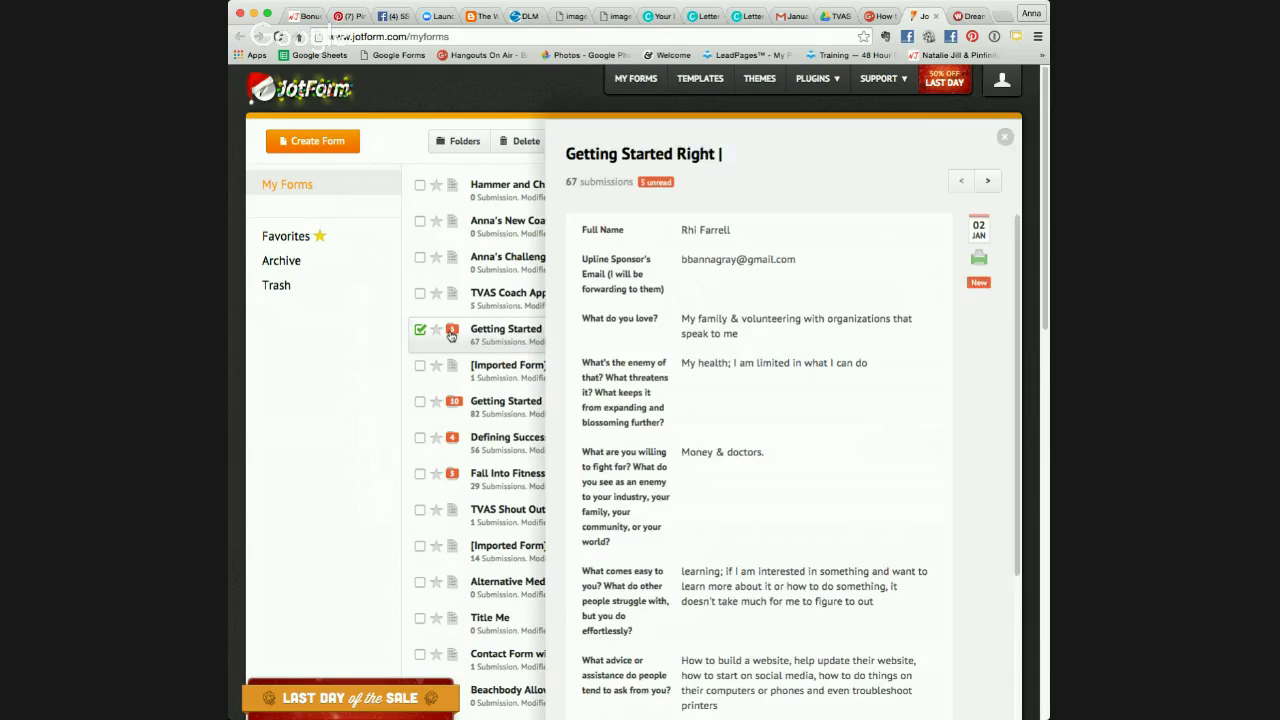
{"action": "left_click", "coordinate": [1005, 136]}
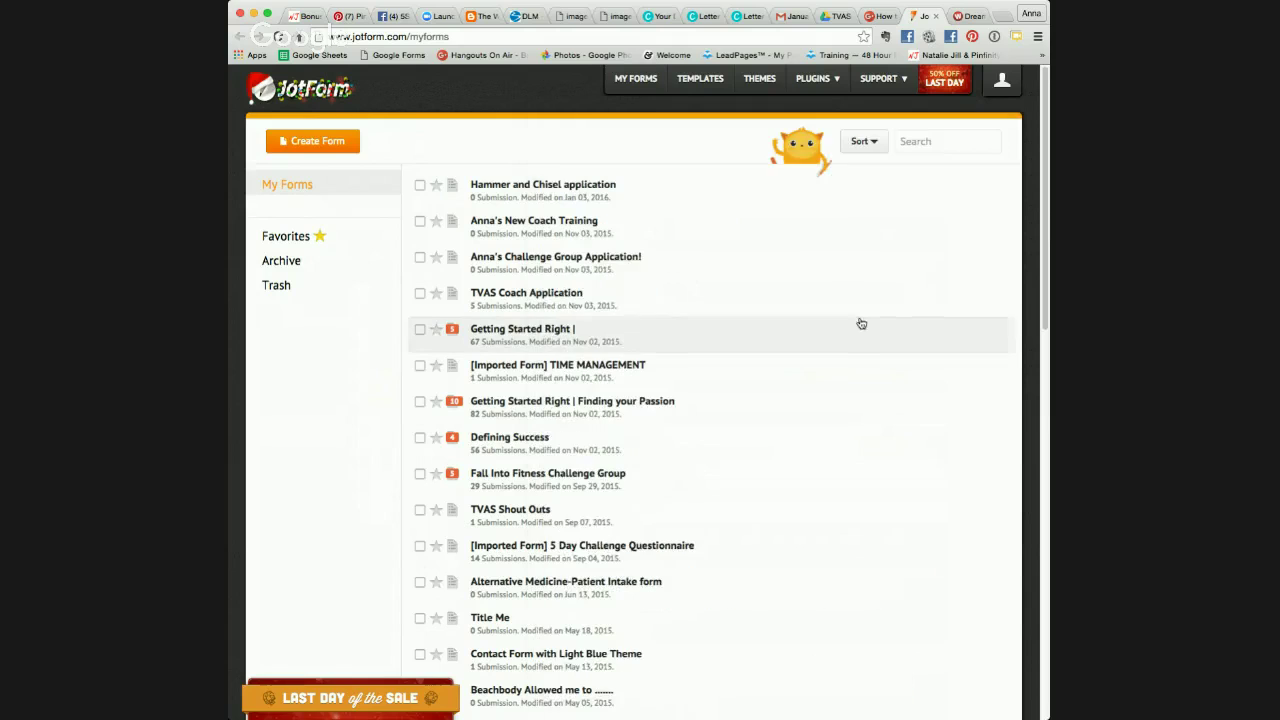
- Open the "Getting Started Right |" form for editing in the form builder
{"action": "left_click", "coordinate": [911, 333]}
{"action": "left_click", "coordinate": [893, 336]}
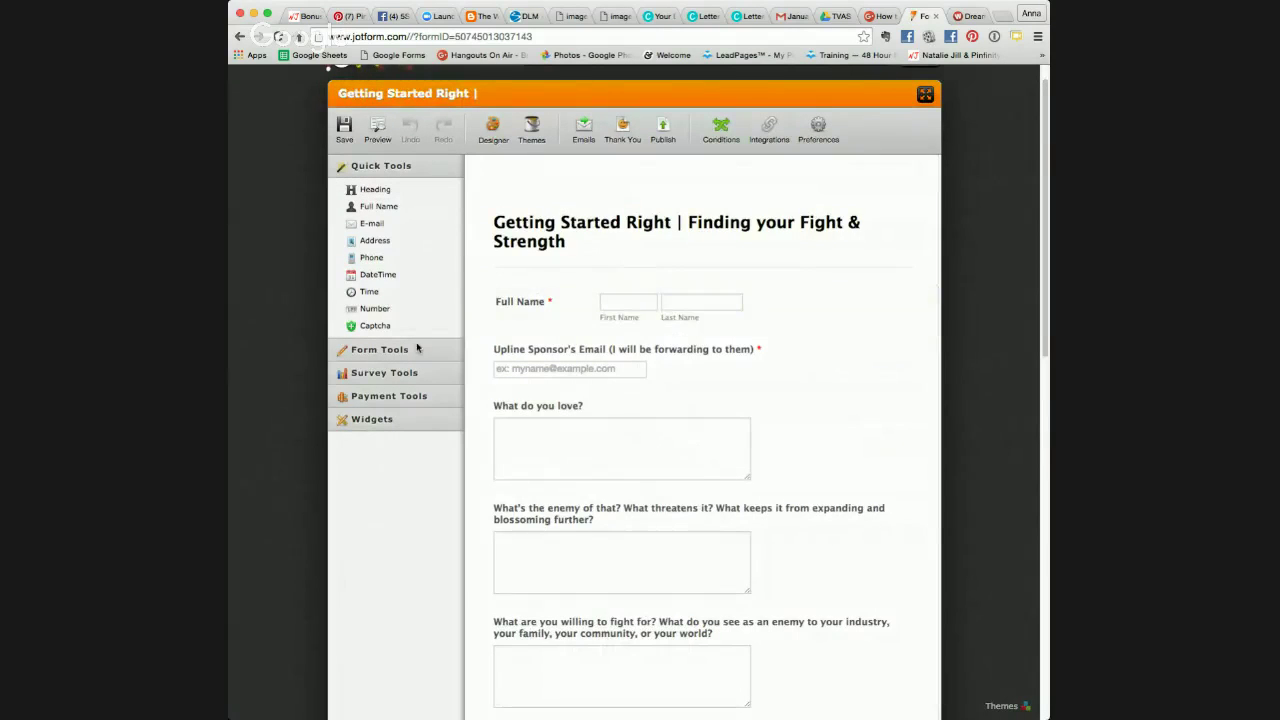
- Add a Text element above the Full Name field and delete it again
{"action": "left_click", "coordinate": [383, 350]}
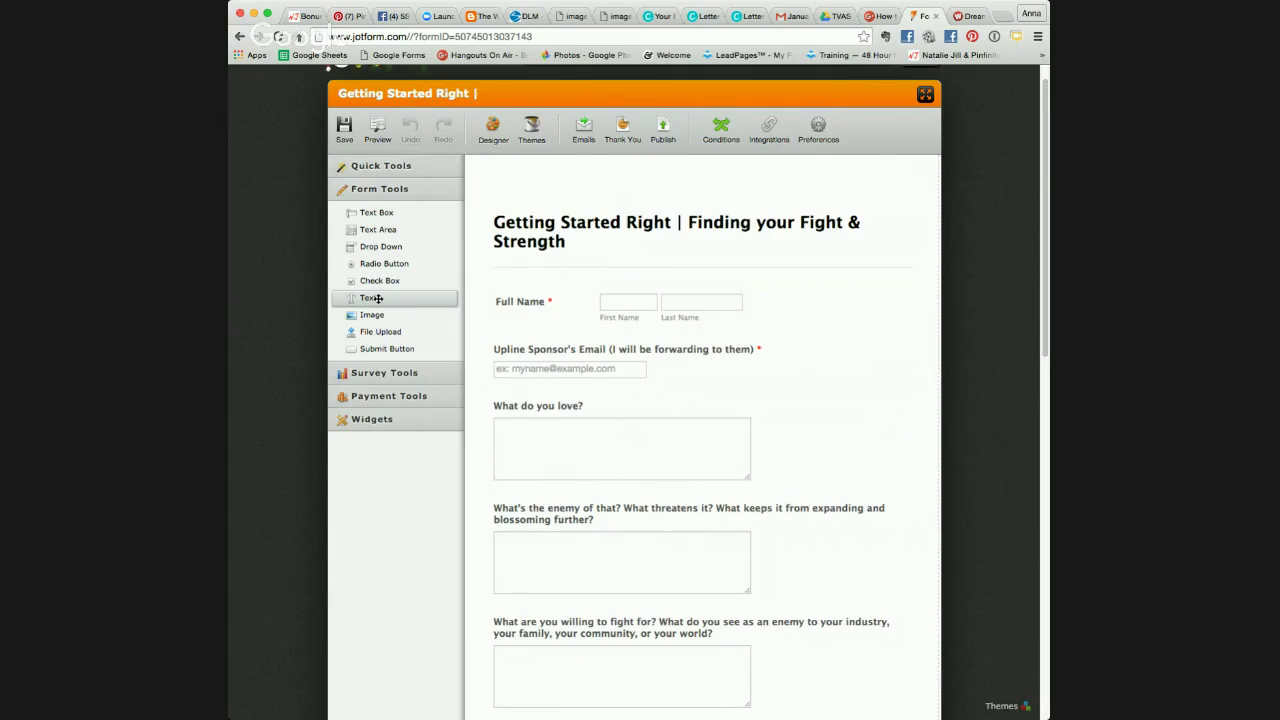
{"action": "left_click_drag", "start_coordinate": [378, 298], "coordinate": [354, 283]}
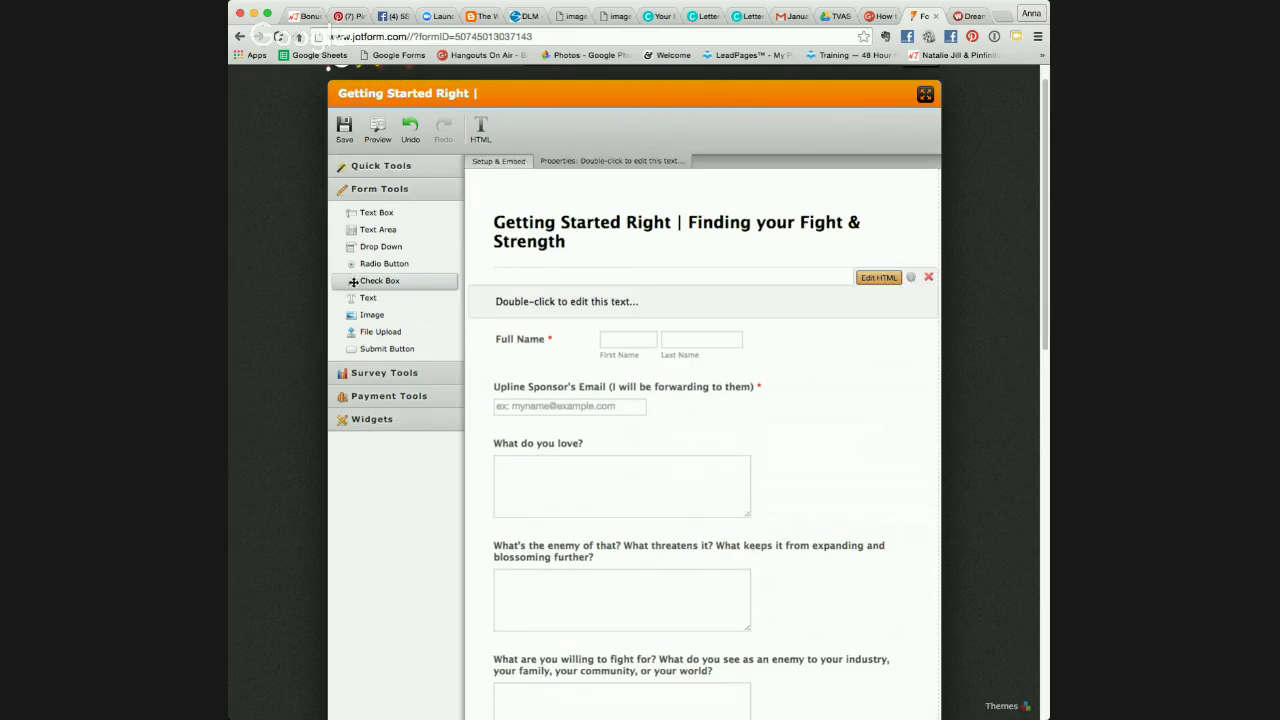
{"action": "left_click", "coordinate": [928, 277]}
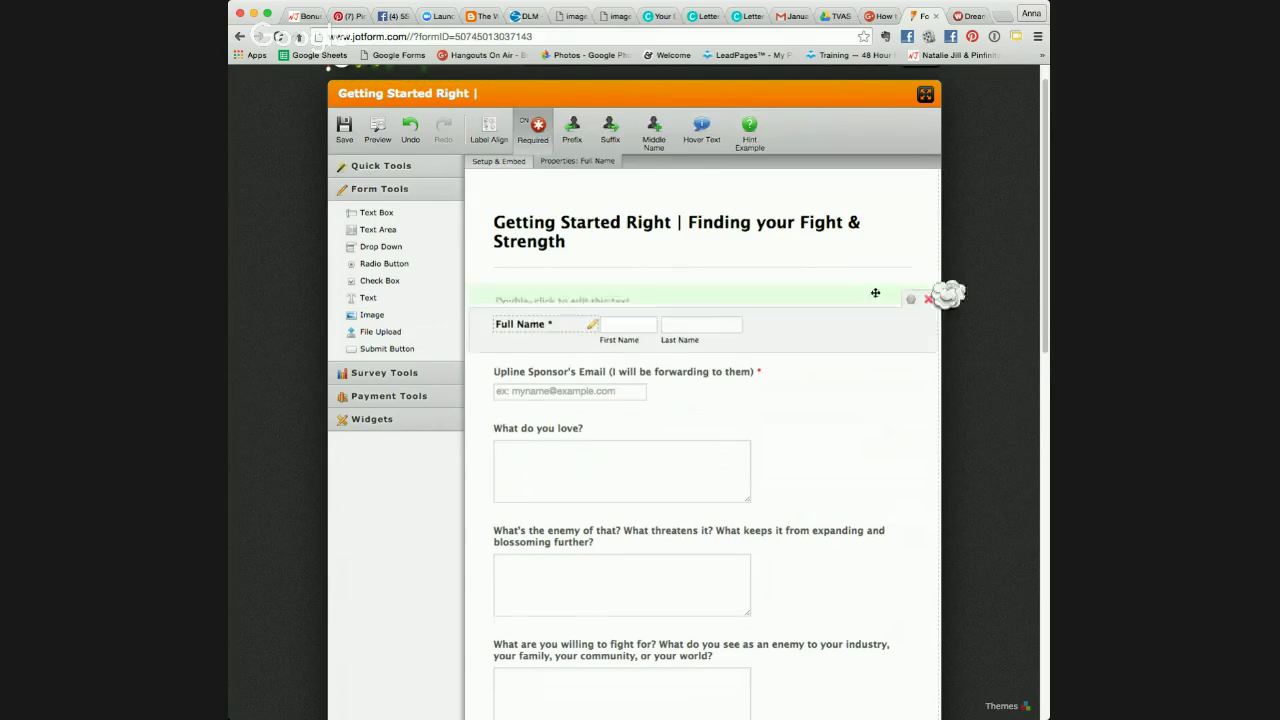
- Review the form's fields and questions from the title down to the Submit button
{"action": "scroll", "coordinate": [622, 347], "scroll_direction": "down", "scroll_amount": 3}
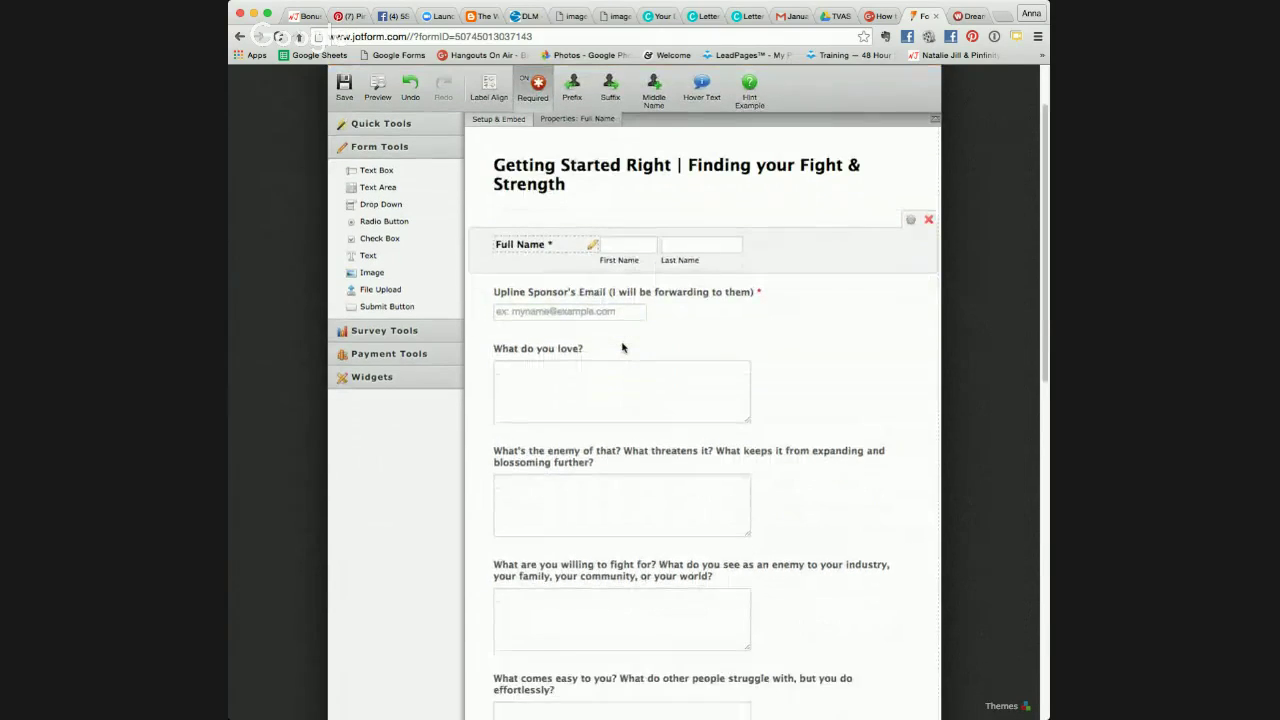
{"action": "scroll", "coordinate": [622, 343], "scroll_direction": "down", "scroll_amount": 1}
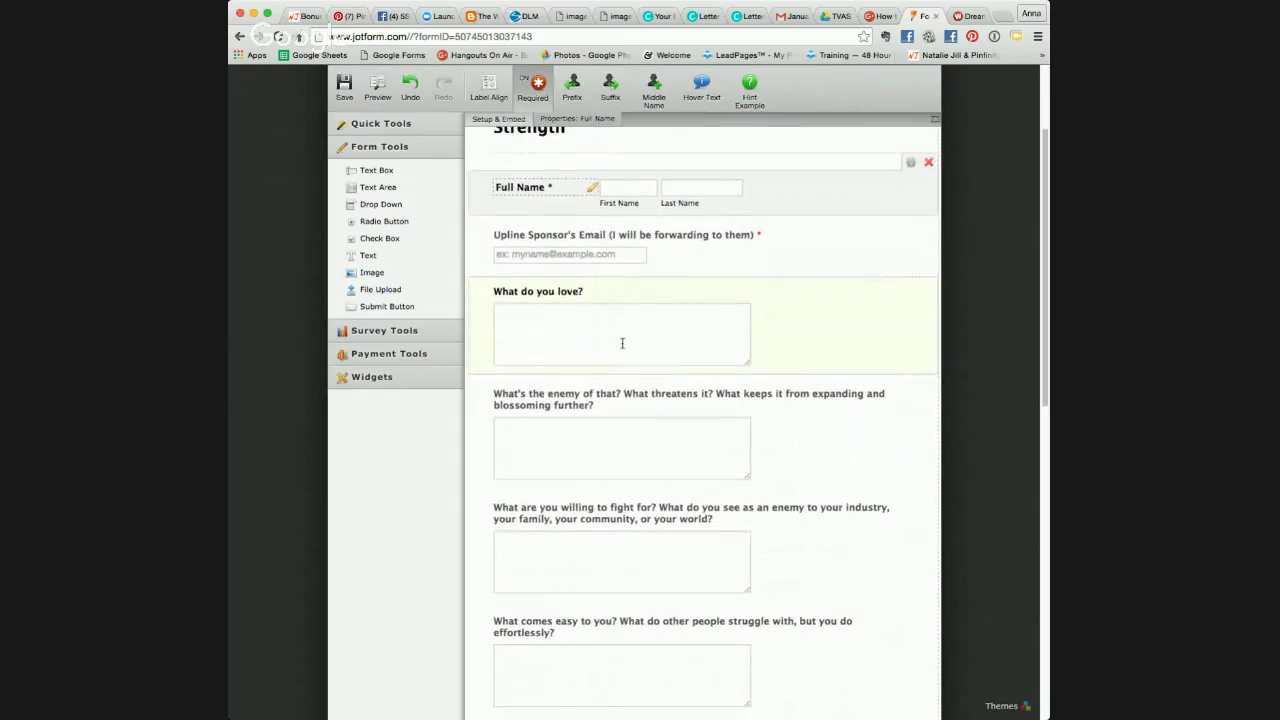
{"action": "scroll", "coordinate": [622, 343], "scroll_direction": "down", "scroll_amount": 10}
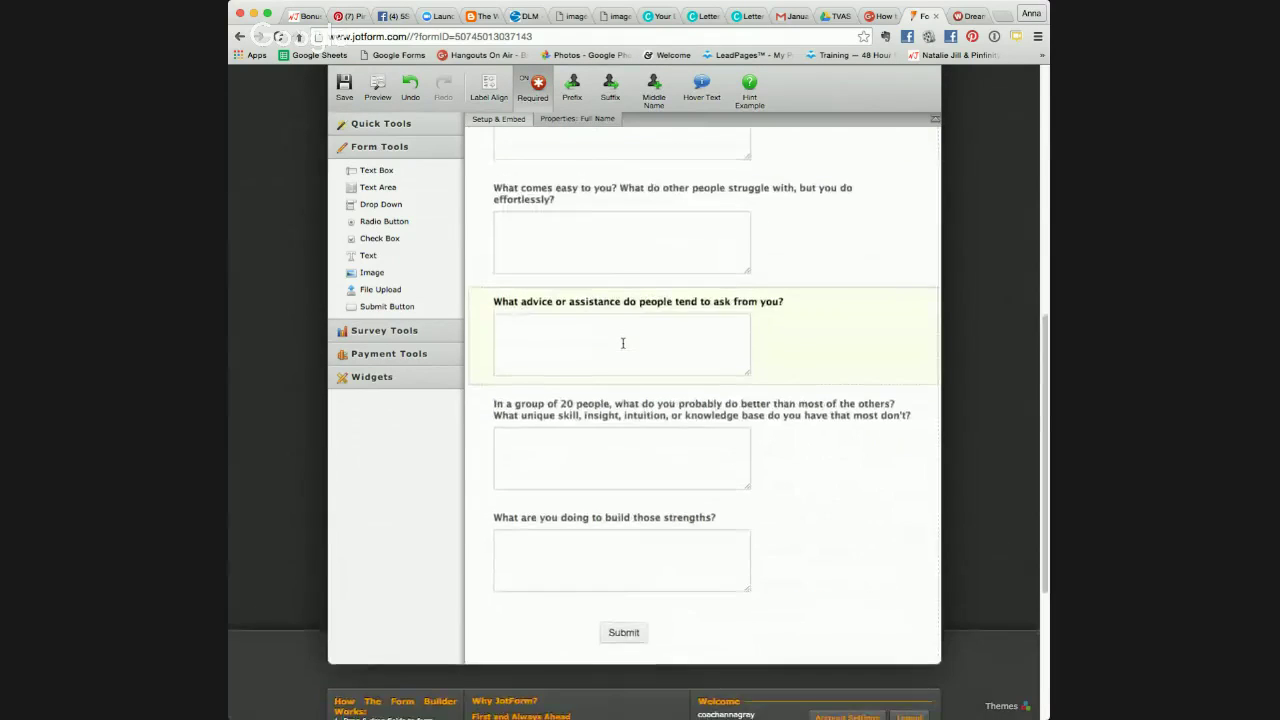
{"action": "scroll", "coordinate": [622, 343], "scroll_direction": "up", "scroll_amount": 10}
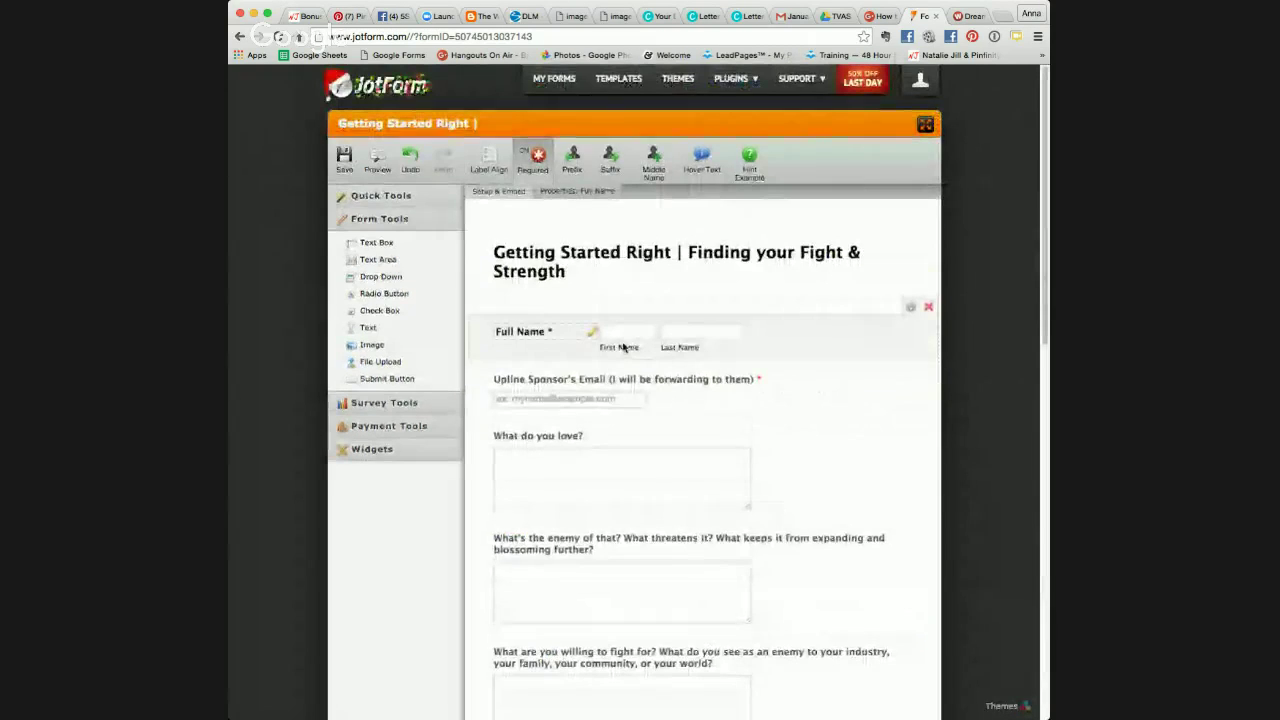
{"action": "scroll", "coordinate": [680, 406], "scroll_direction": "down", "scroll_amount": 6}
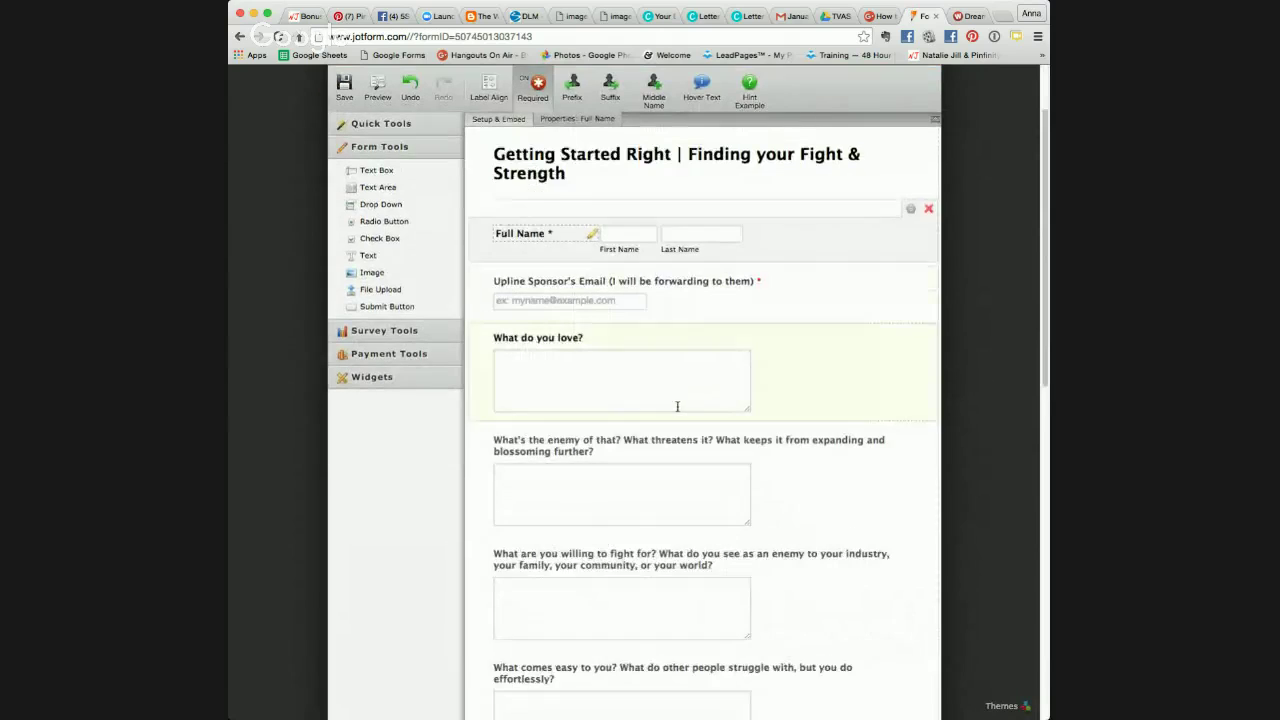
{"action": "scroll", "coordinate": [677, 406], "scroll_direction": "up", "scroll_amount": 1}
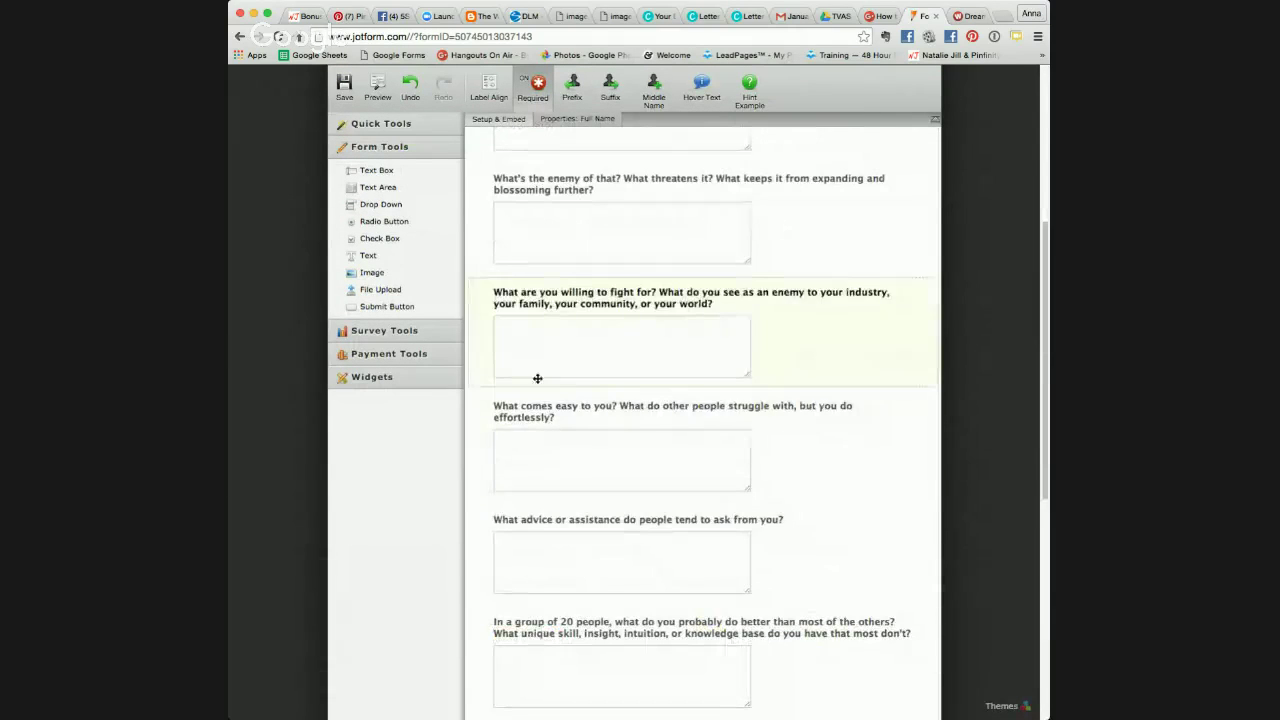
{"action": "scroll", "coordinate": [491, 363], "scroll_direction": "up", "scroll_amount": 6}
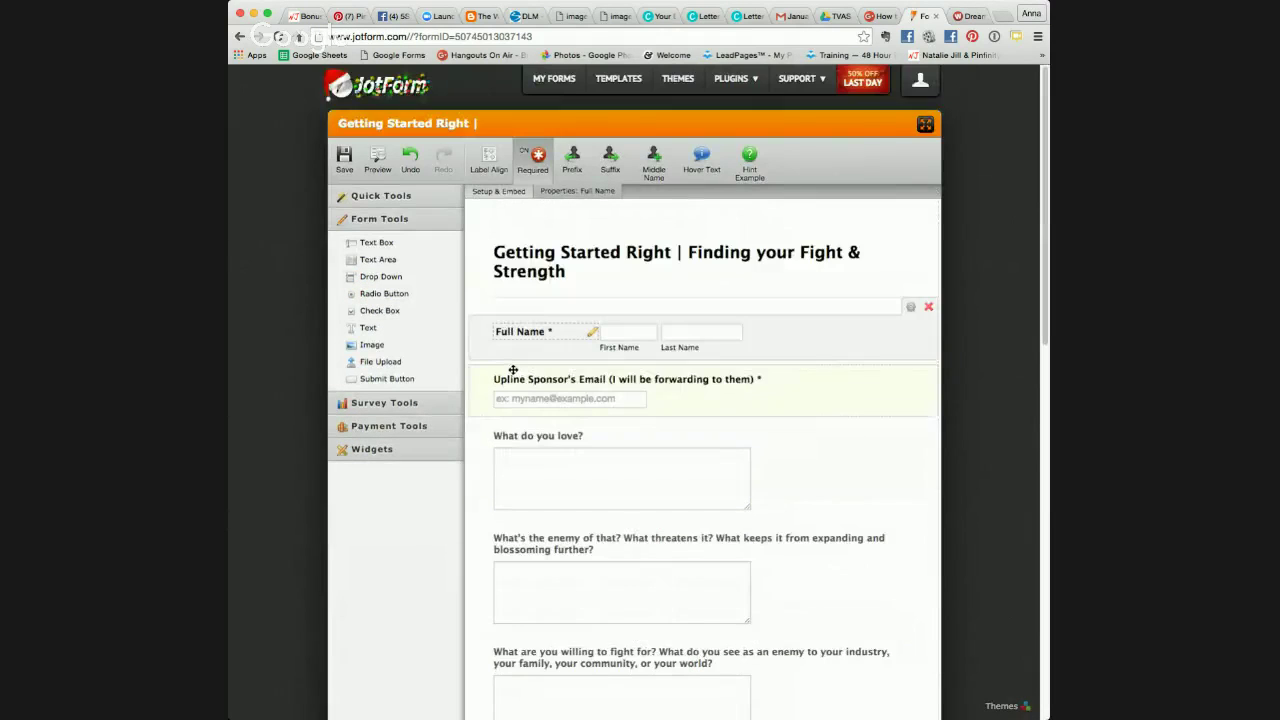
- Examine the form elements offered under Quick Tools, Form Tools and Widgets
{"action": "left_click", "coordinate": [404, 204]}
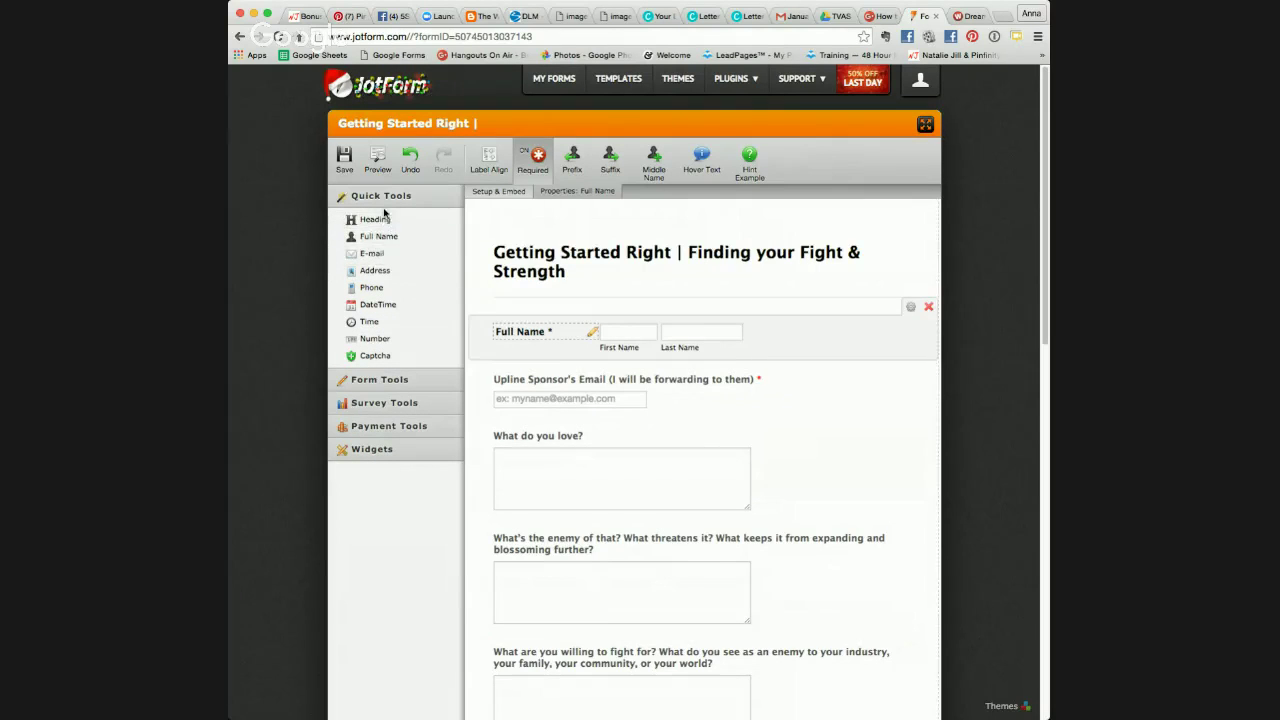
{"action": "left_click", "coordinate": [408, 379]}
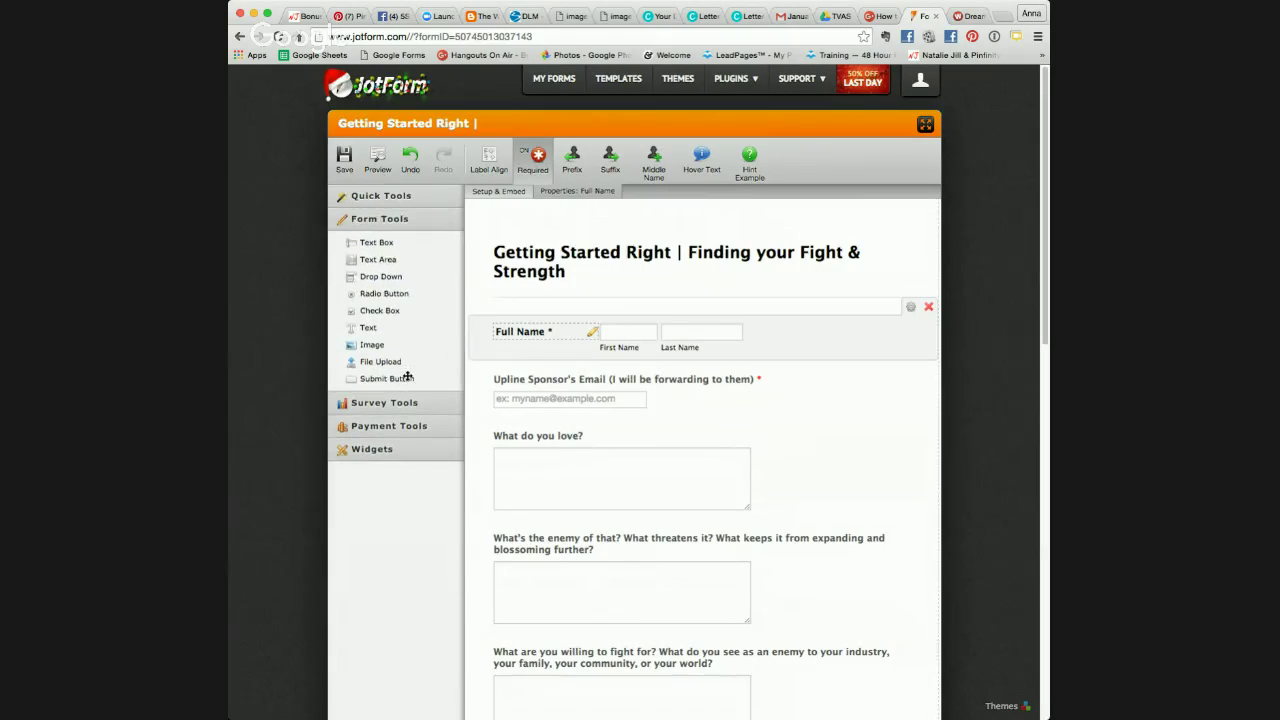
{"action": "left_click", "coordinate": [377, 452]}
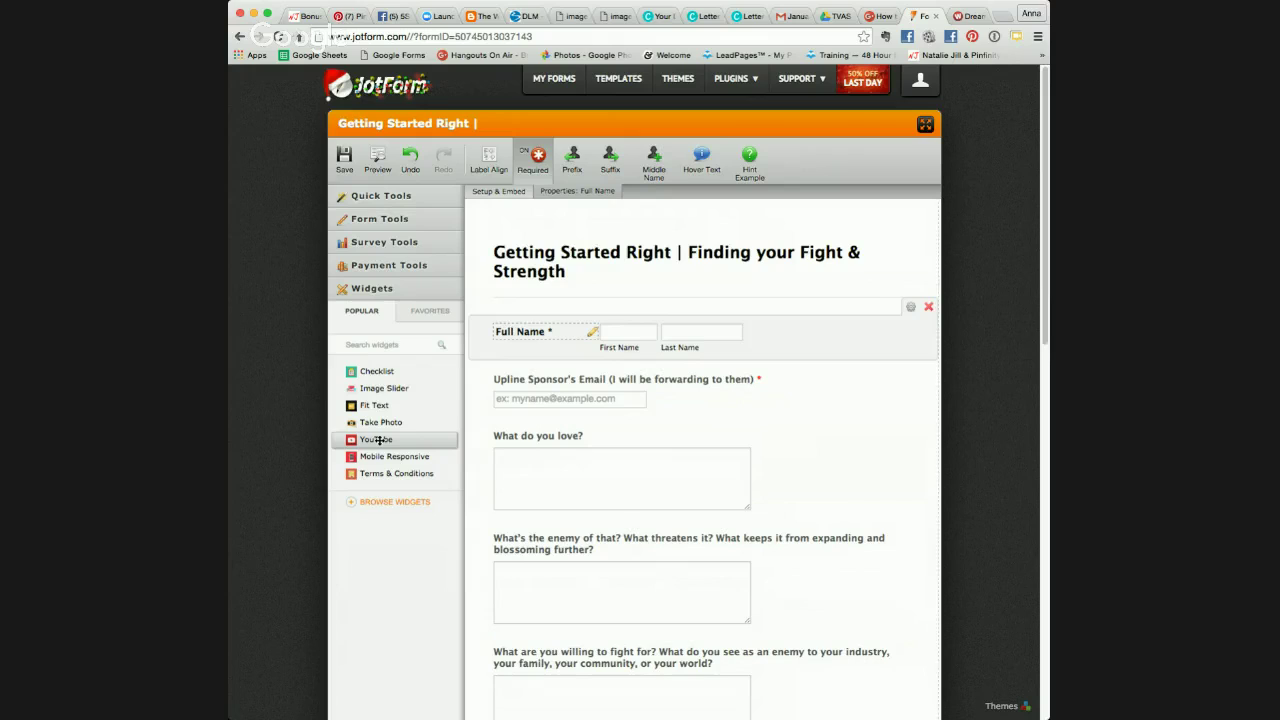
- Copy the form's direct link from its publishing options and close them
{"action": "left_click", "coordinate": [487, 196]}
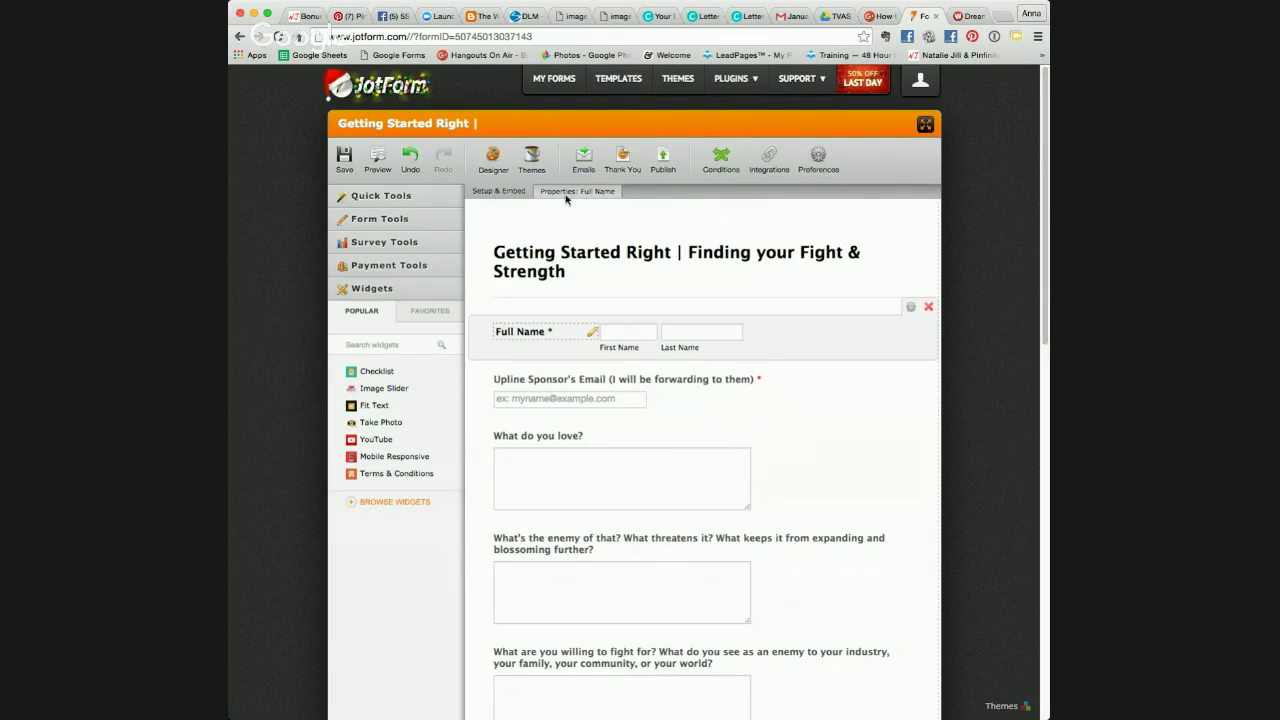
{"action": "left_click", "coordinate": [663, 158]}
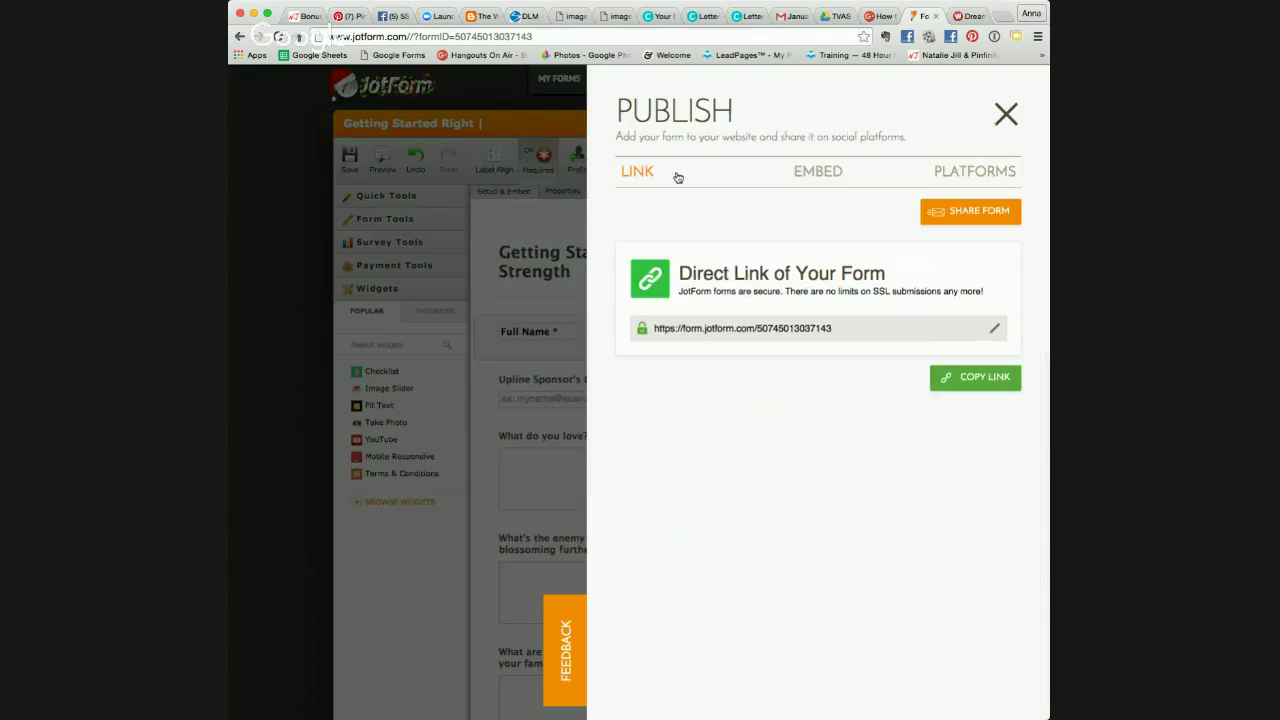
{"action": "left_click", "coordinate": [857, 331]}
{"action": "left_click", "coordinate": [968, 381]}
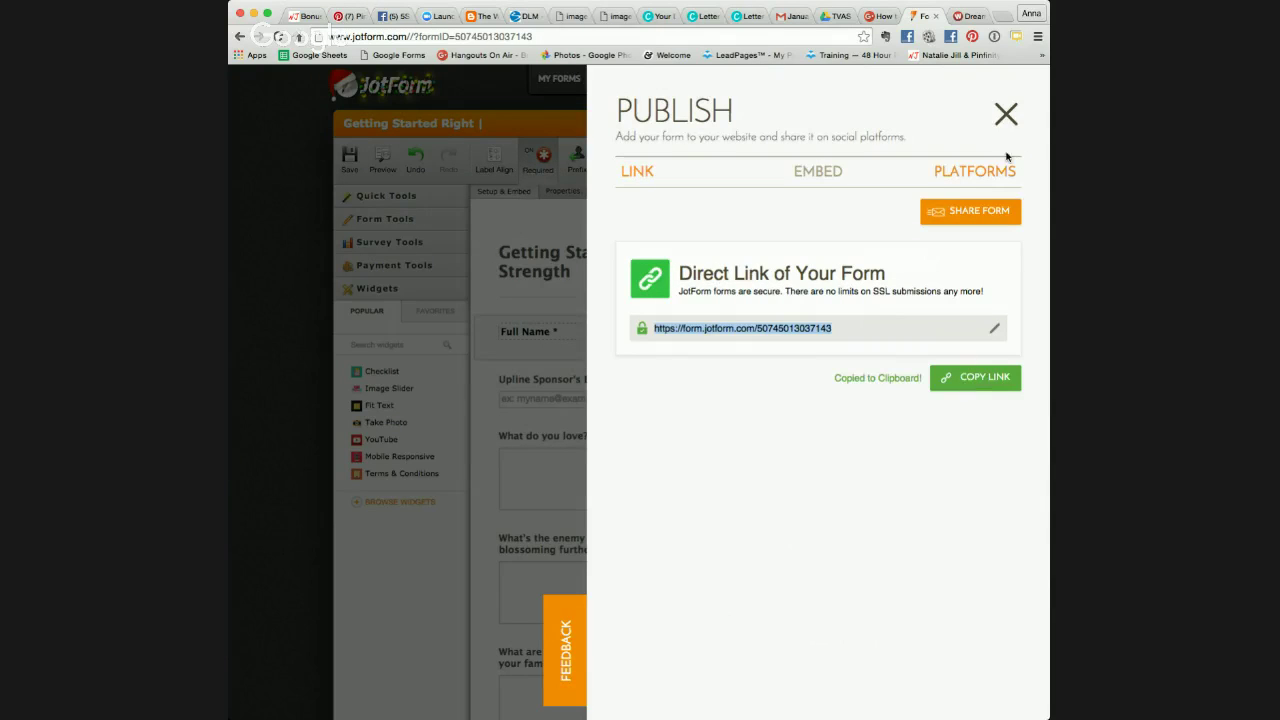
{"action": "left_click", "coordinate": [1006, 115]}
- Open the copied form link in a new browser tab and review the published form down to the Submit button
{"action": "left_click", "coordinate": [1001, 17]}
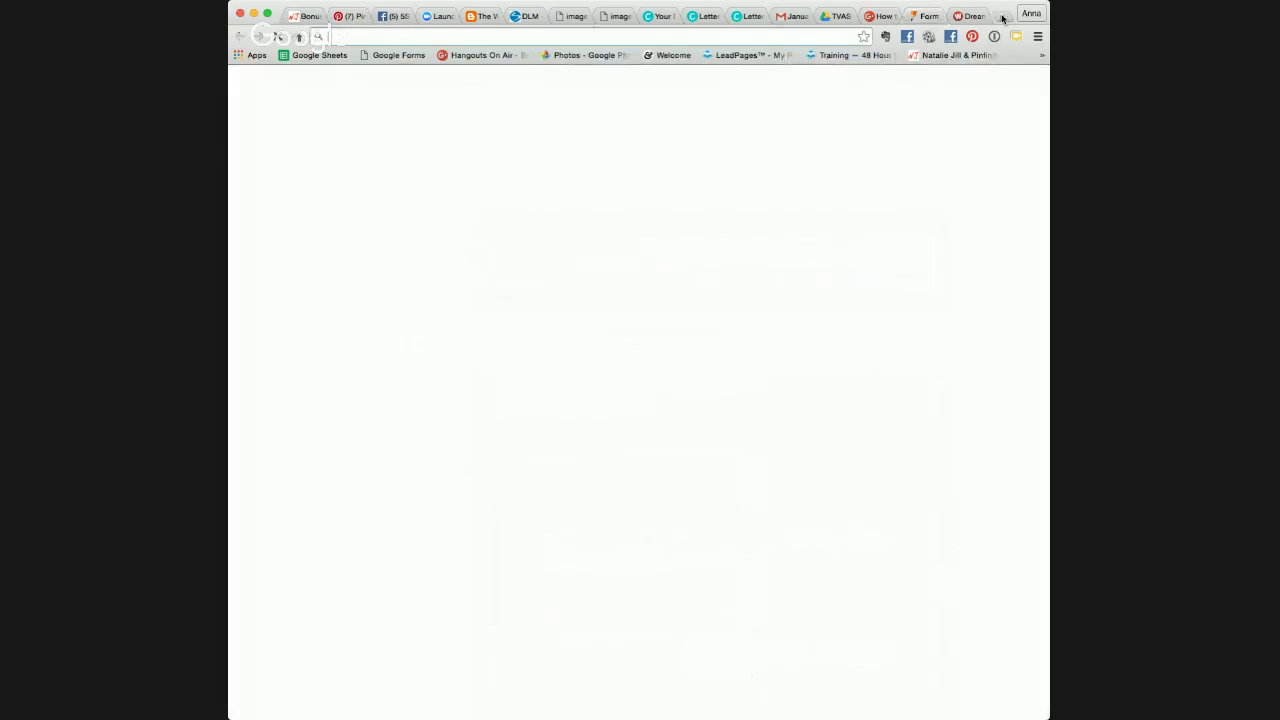
{"action": "key", "text": "super+v"}
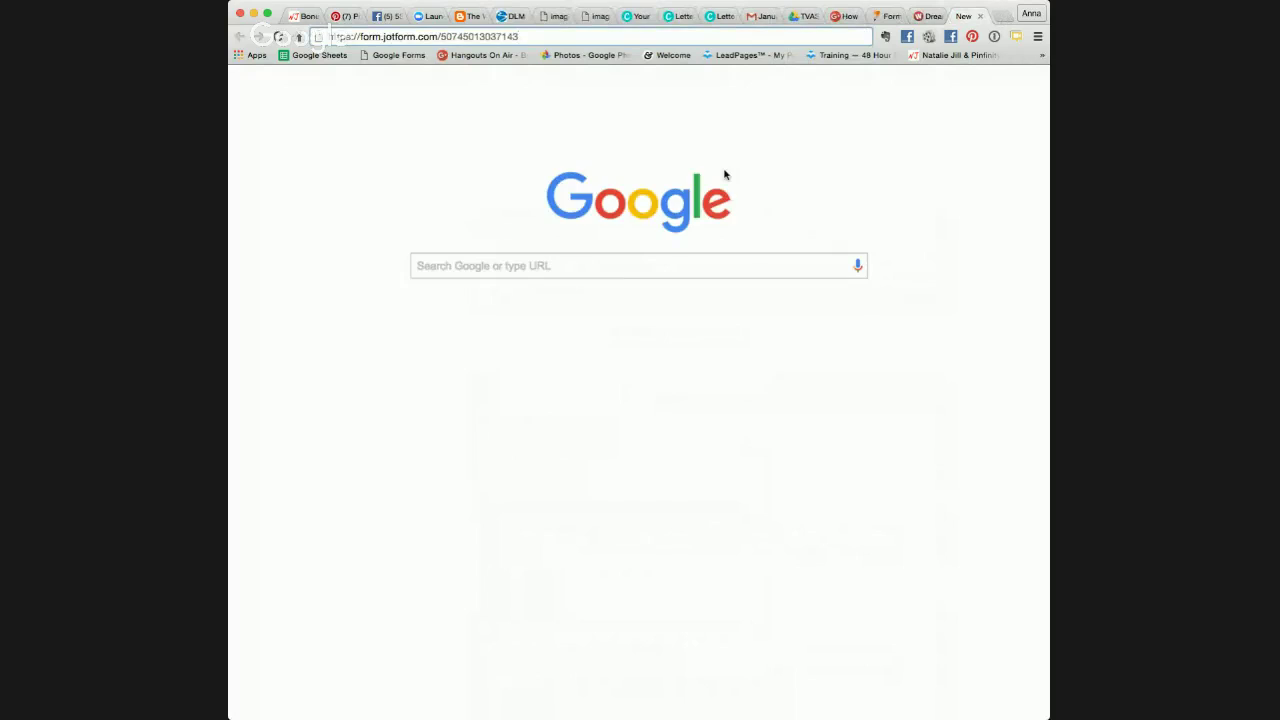
{"action": "key", "text": "Return"}
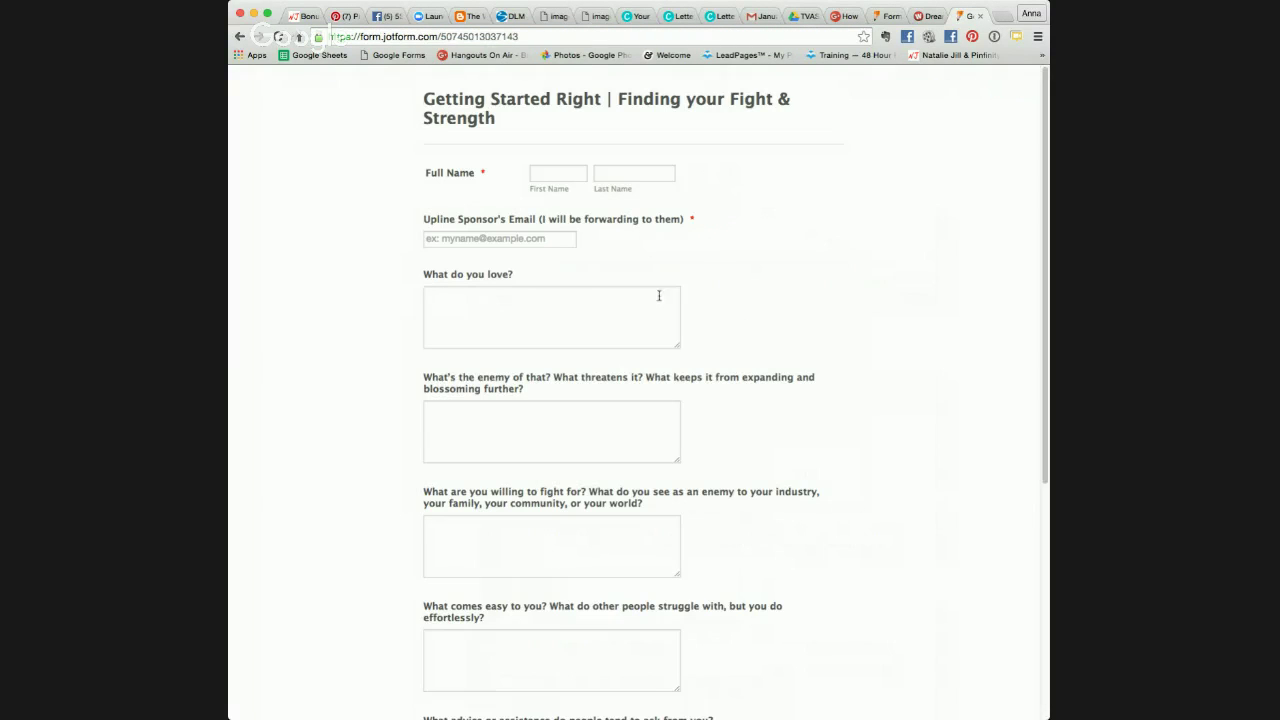
{"action": "scroll", "coordinate": [737, 387], "scroll_direction": "down", "scroll_amount": 8}
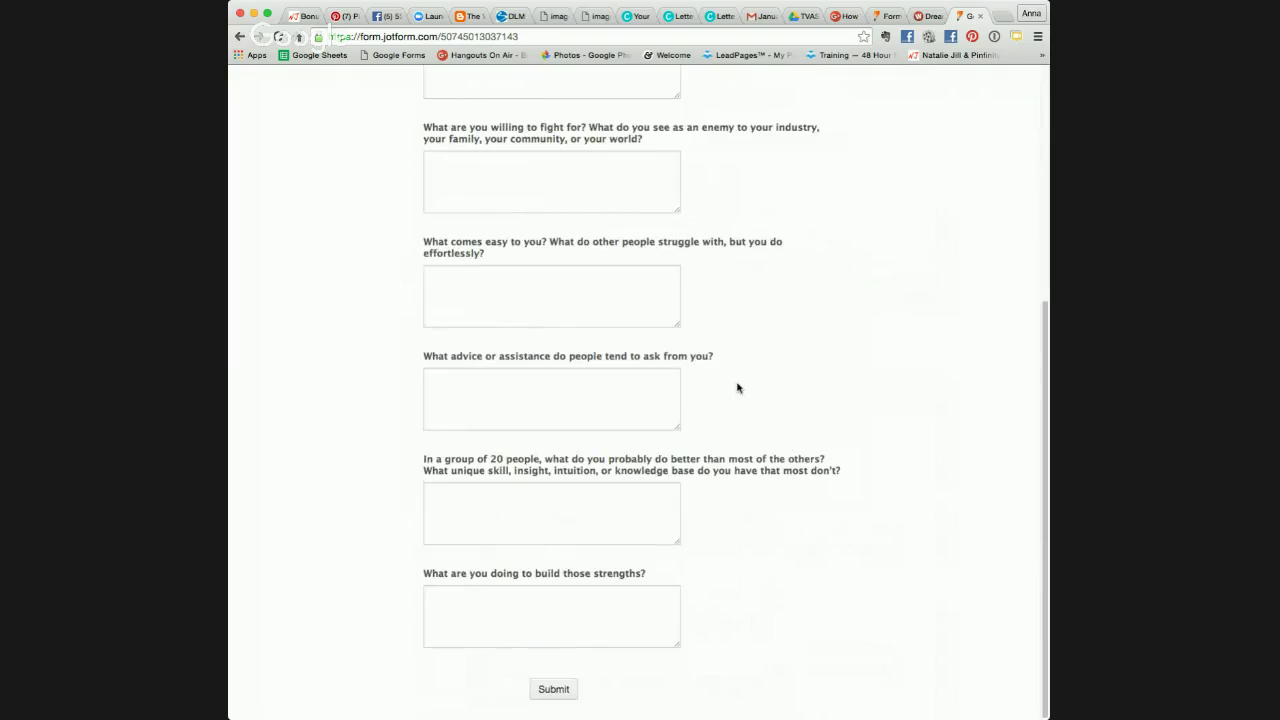
{"action": "scroll", "coordinate": [737, 387], "scroll_direction": "up", "scroll_amount": 8}
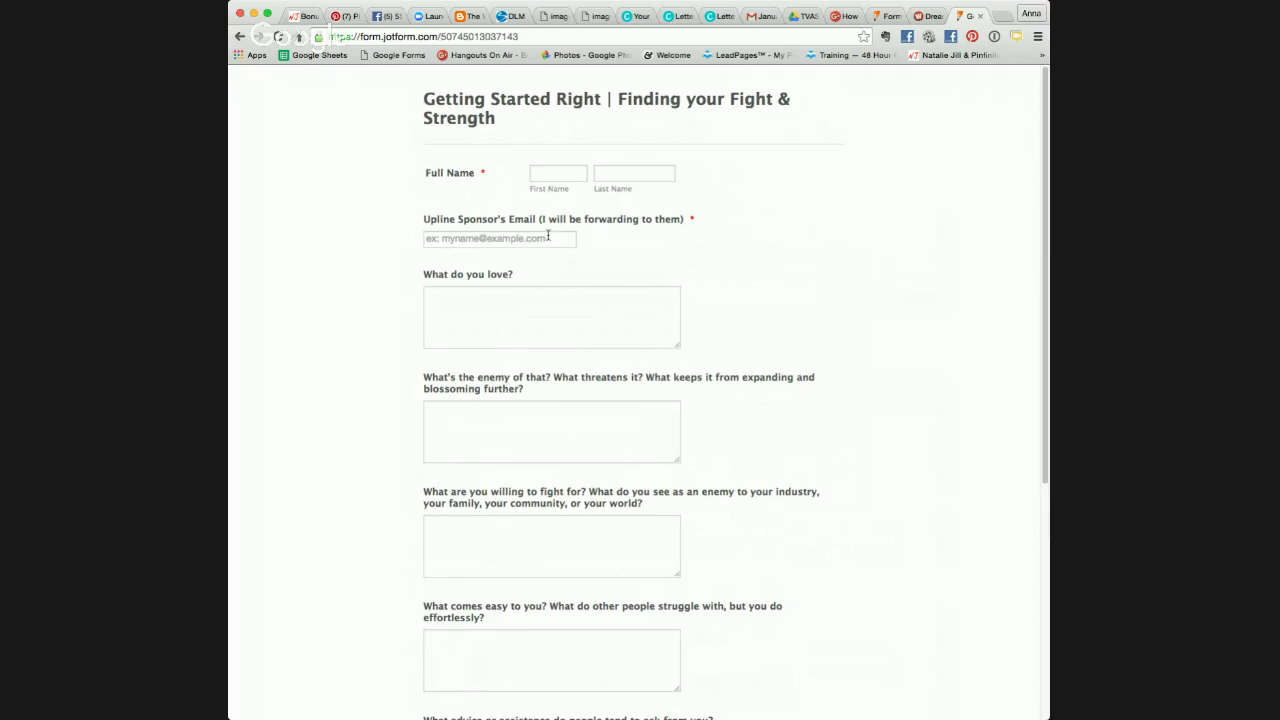
- Return to the JotForm forms list and start a new form by importing it from a web page
{"action": "left_click", "coordinate": [884, 18]}
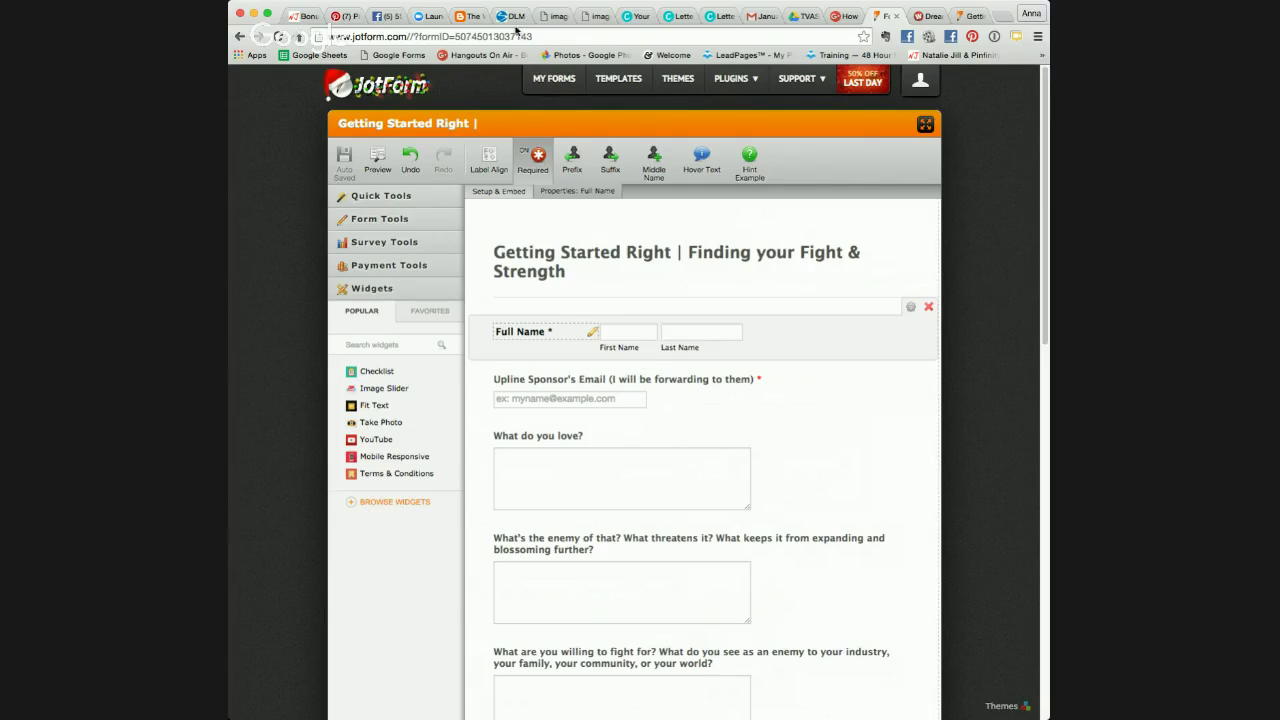
{"action": "left_click", "coordinate": [552, 80]}
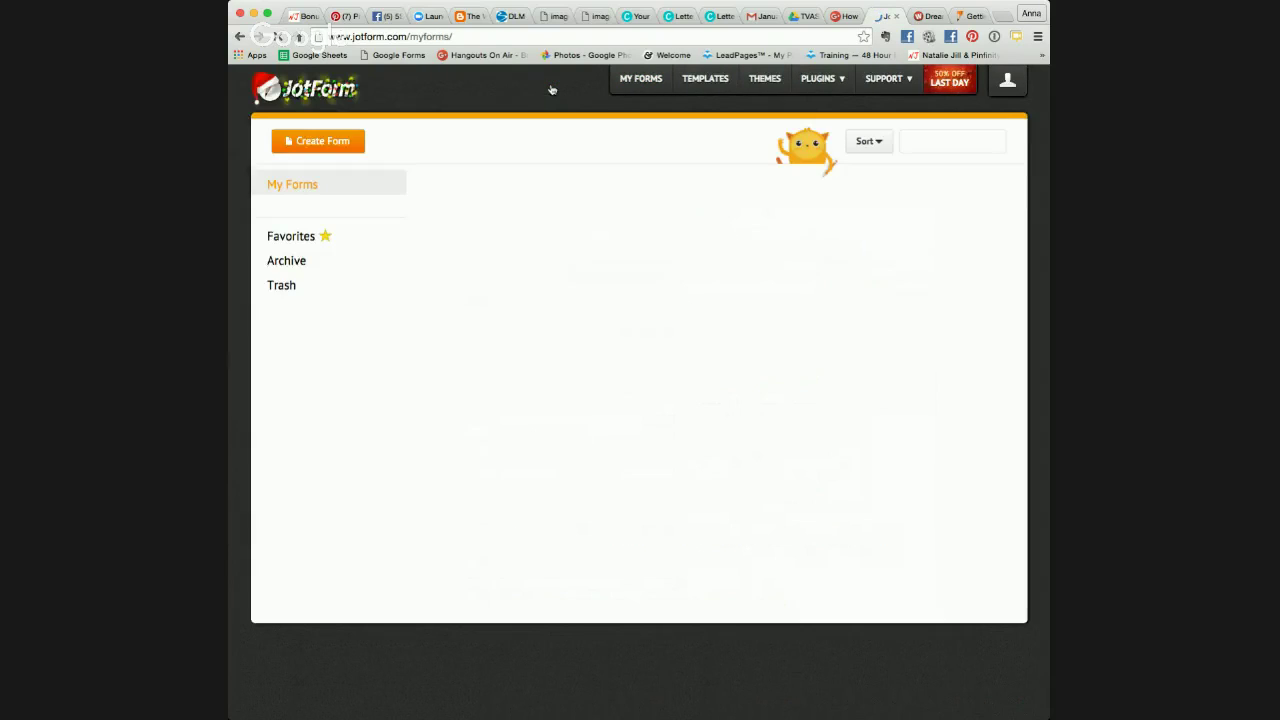
{"action": "left_click", "coordinate": [322, 145]}
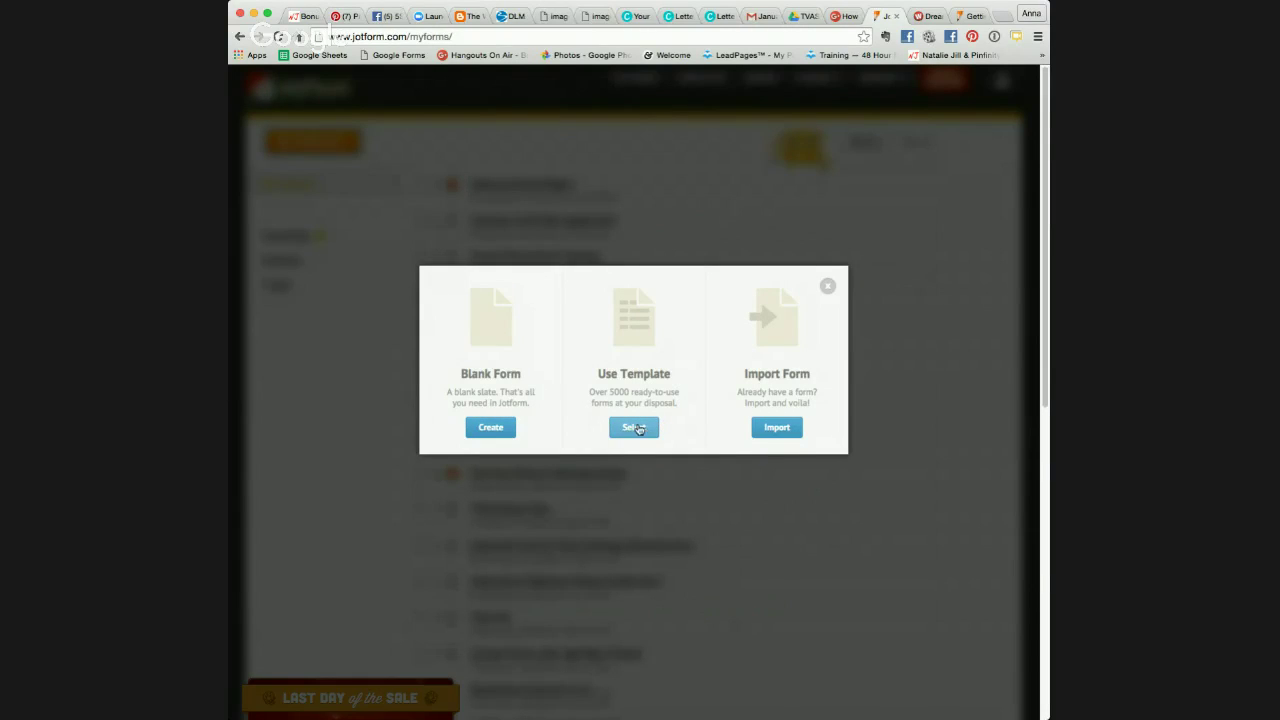
{"action": "left_click", "coordinate": [776, 428]}
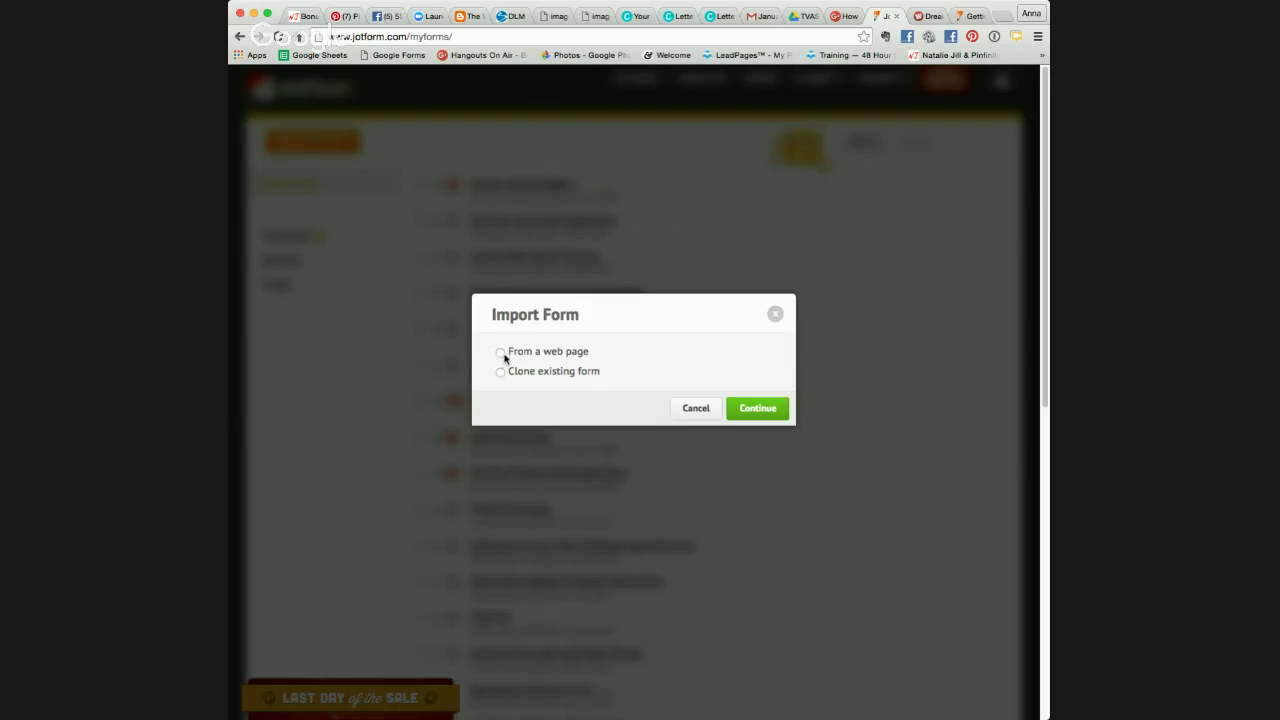
{"action": "left_click", "coordinate": [501, 353]}
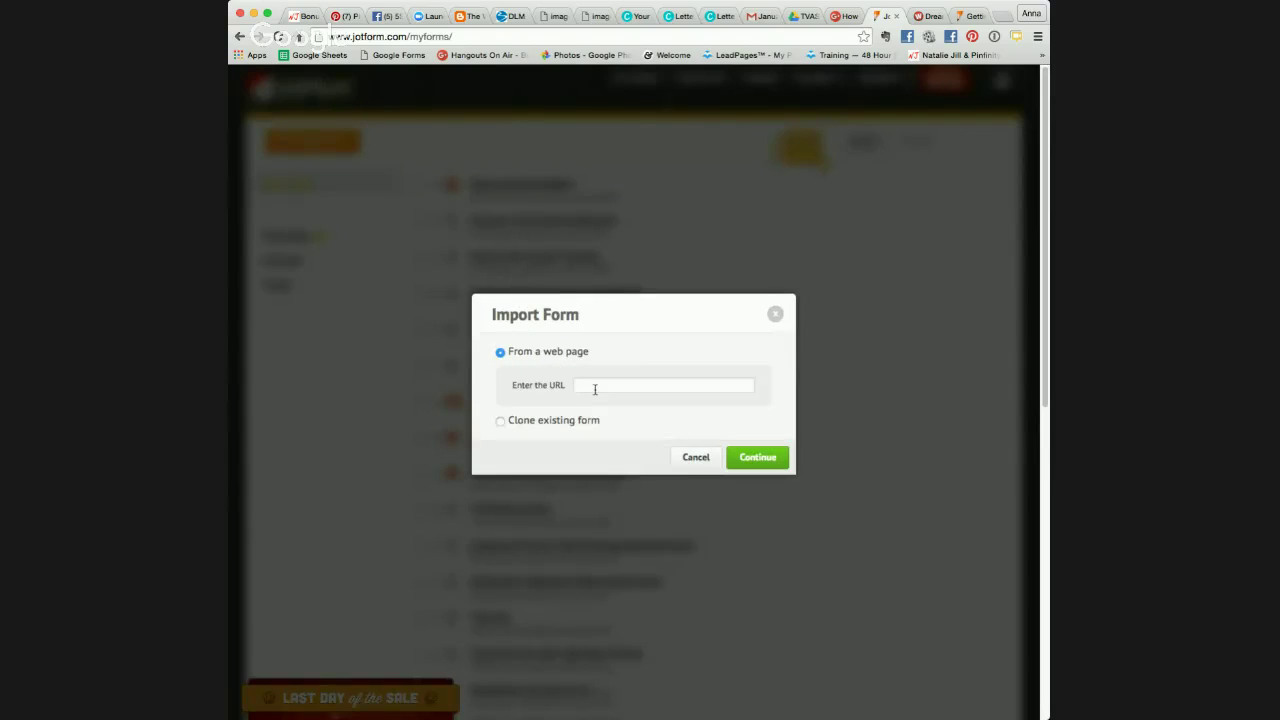
- Copy the web address of the Dream Team Coach Application form and review its questions down to the Submit button
{"action": "left_click", "coordinate": [928, 16]}
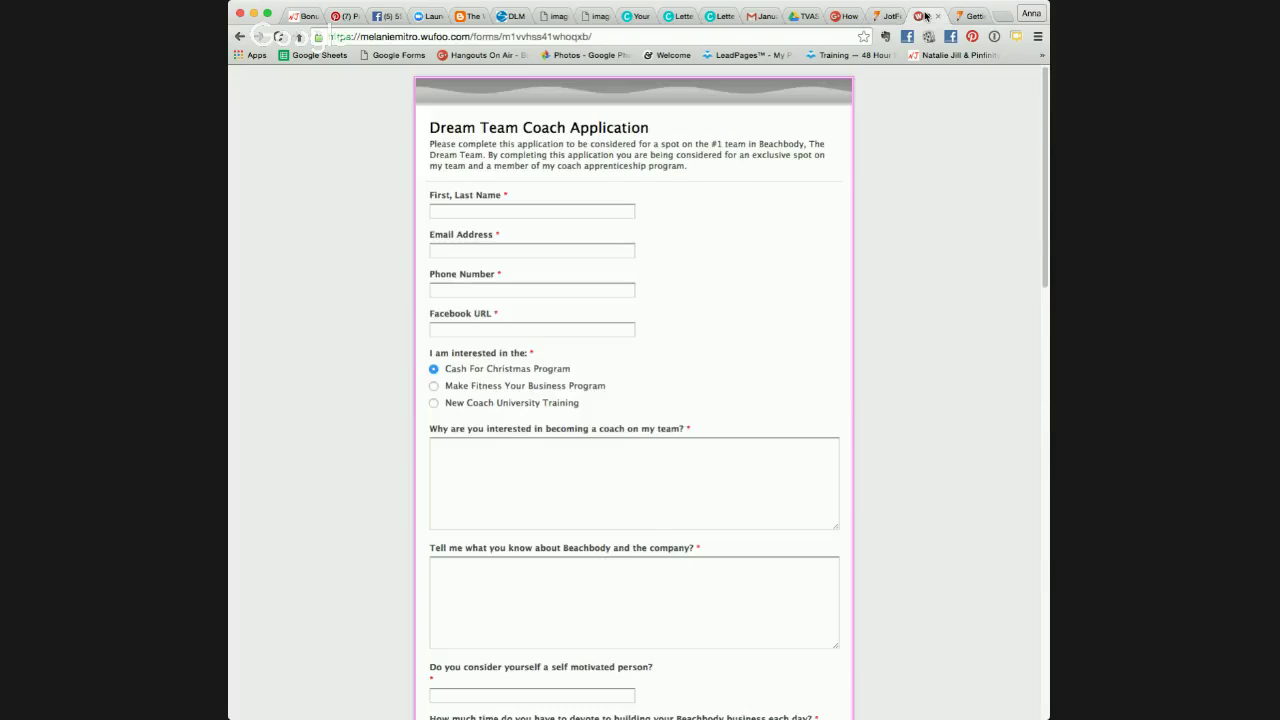
{"action": "left_click", "coordinate": [678, 40]}
{"action": "key", "text": "super+c"}
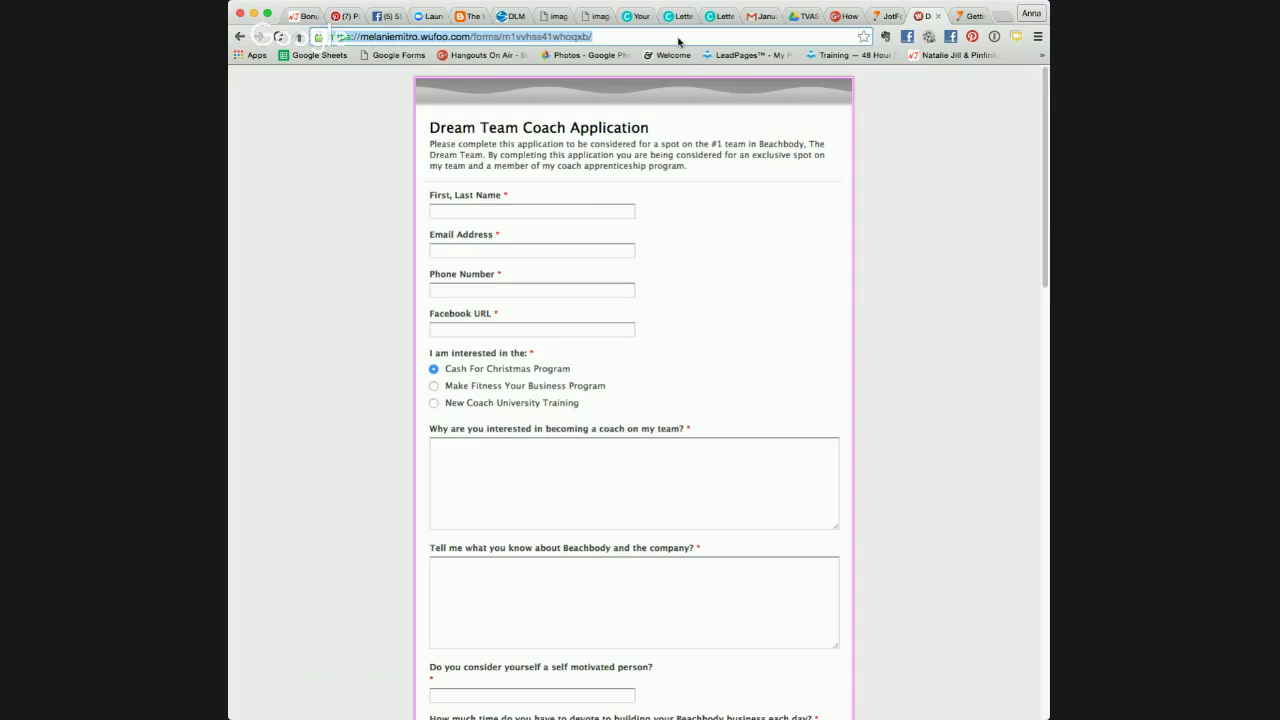
{"action": "scroll", "coordinate": [825, 354], "scroll_direction": "down", "scroll_amount": 3}
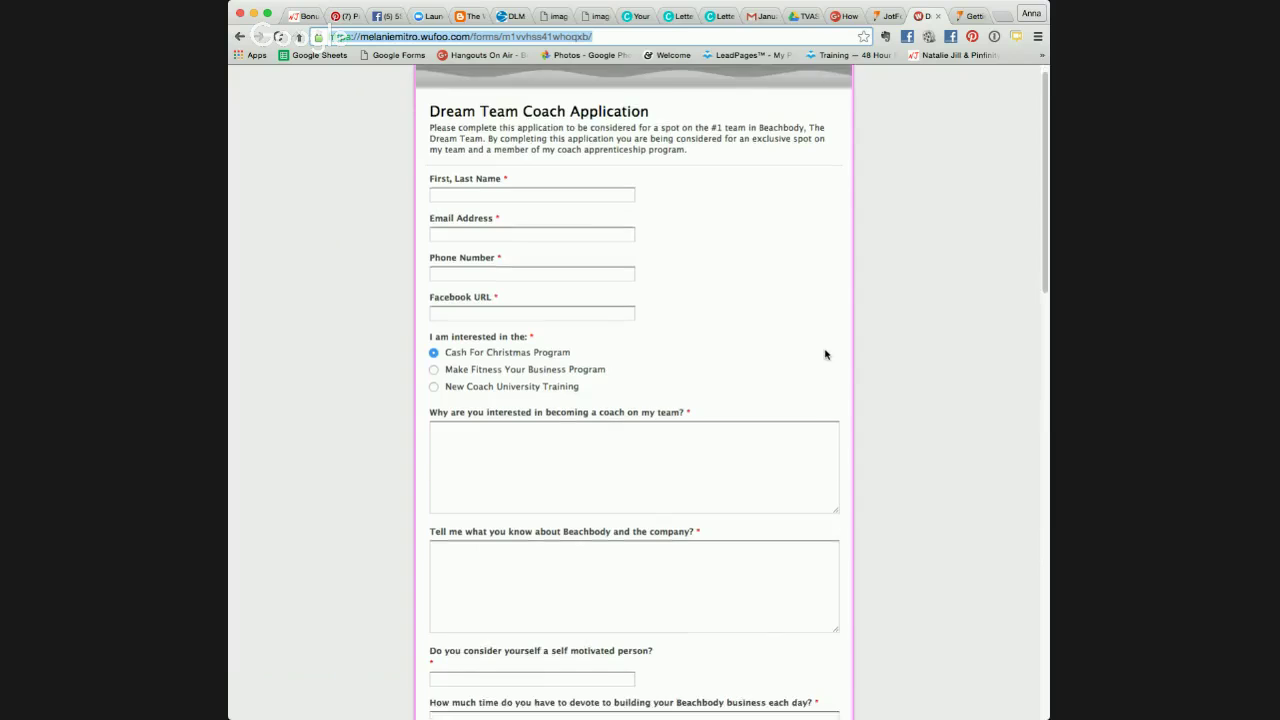
{"action": "scroll", "coordinate": [825, 354], "scroll_direction": "down", "scroll_amount": 7}
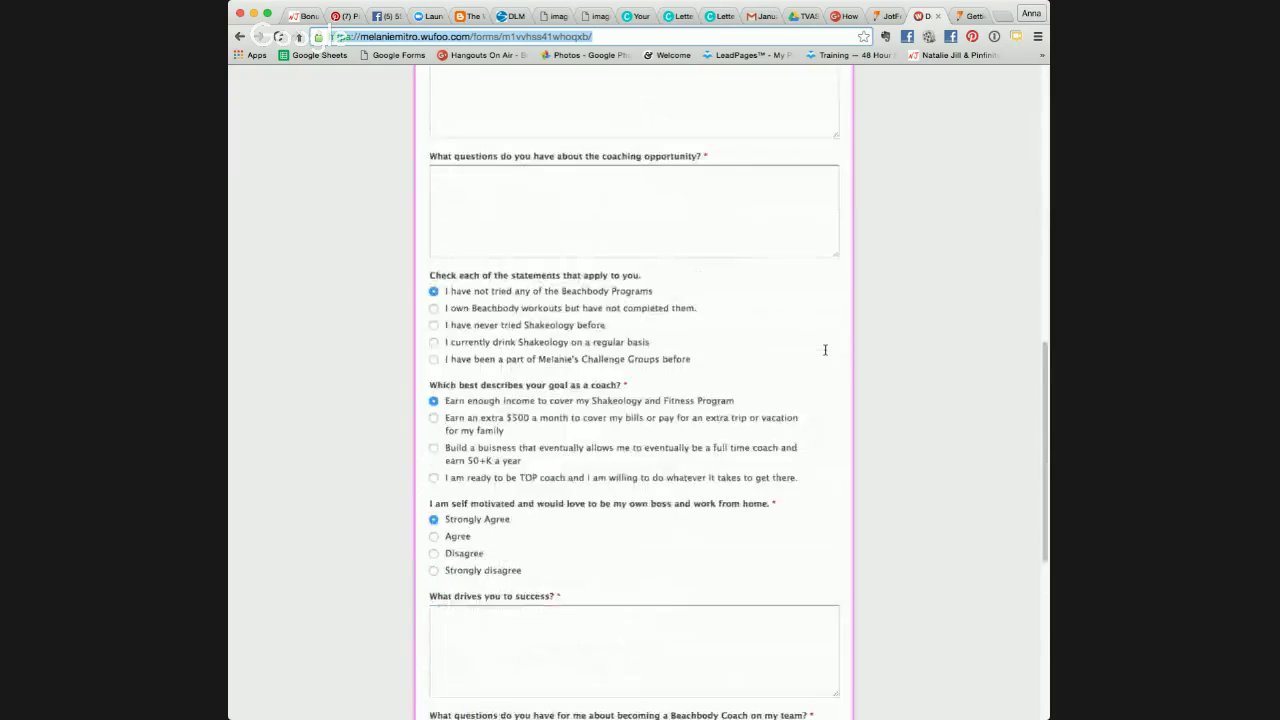
{"action": "scroll", "coordinate": [825, 354], "scroll_direction": "down", "scroll_amount": 2}
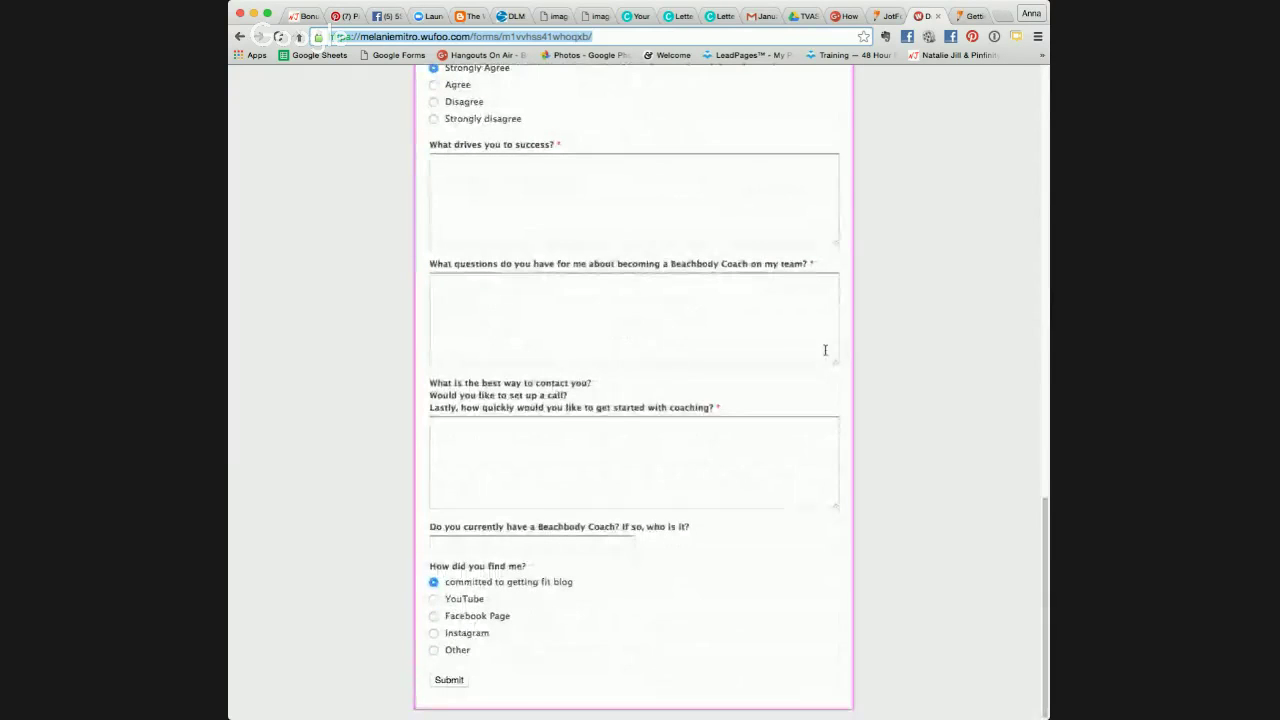
{"action": "scroll", "coordinate": [825, 354], "scroll_direction": "up", "scroll_amount": 4}
{"action": "scroll", "coordinate": [825, 354], "scroll_direction": "up", "scroll_amount": 10}
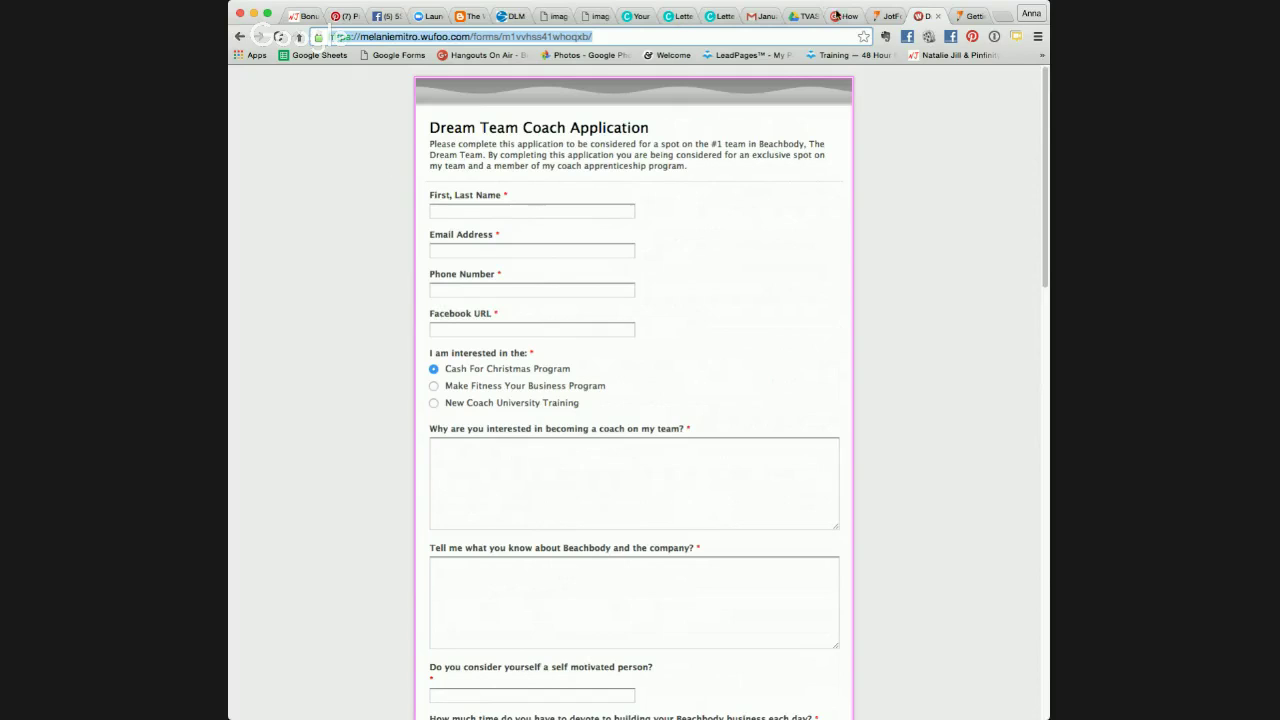
- Import the form into JotForm using the copied web address and review the imported fields
{"action": "left_click", "coordinate": [886, 17]}
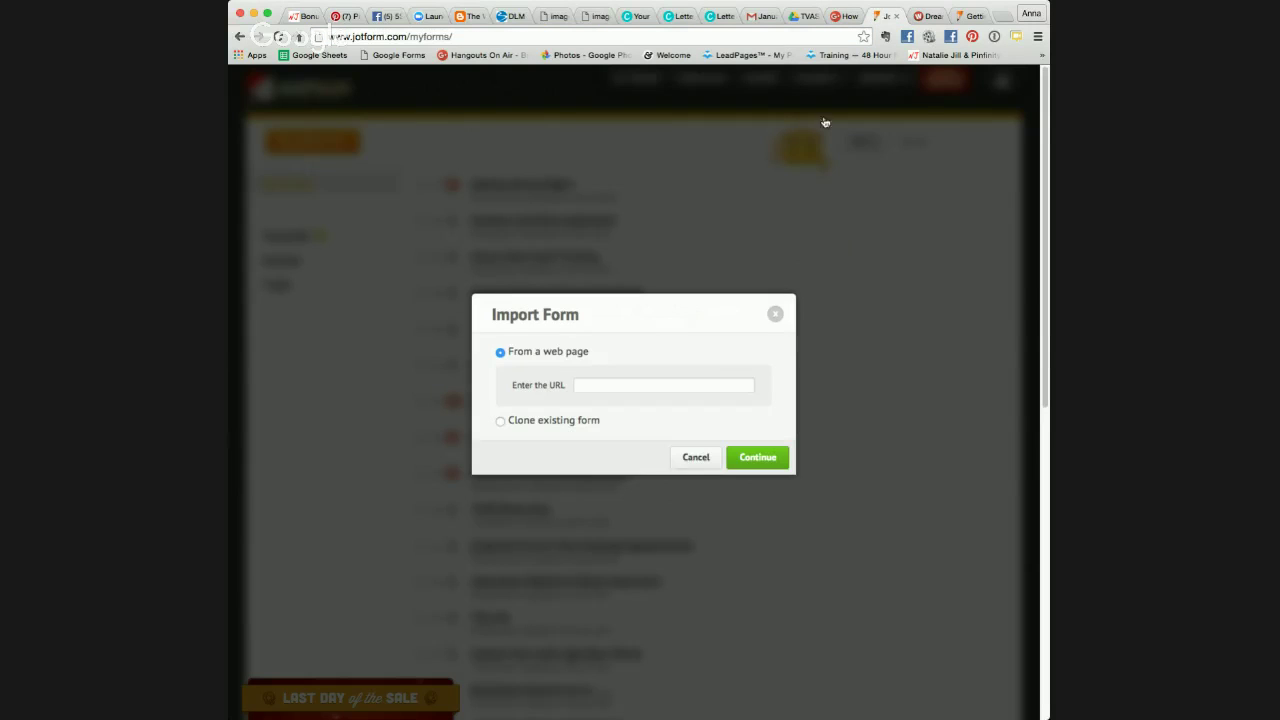
{"action": "left_click", "coordinate": [675, 386]}
{"action": "key", "text": "super+v"}
{"action": "left_click", "coordinate": [743, 459]}
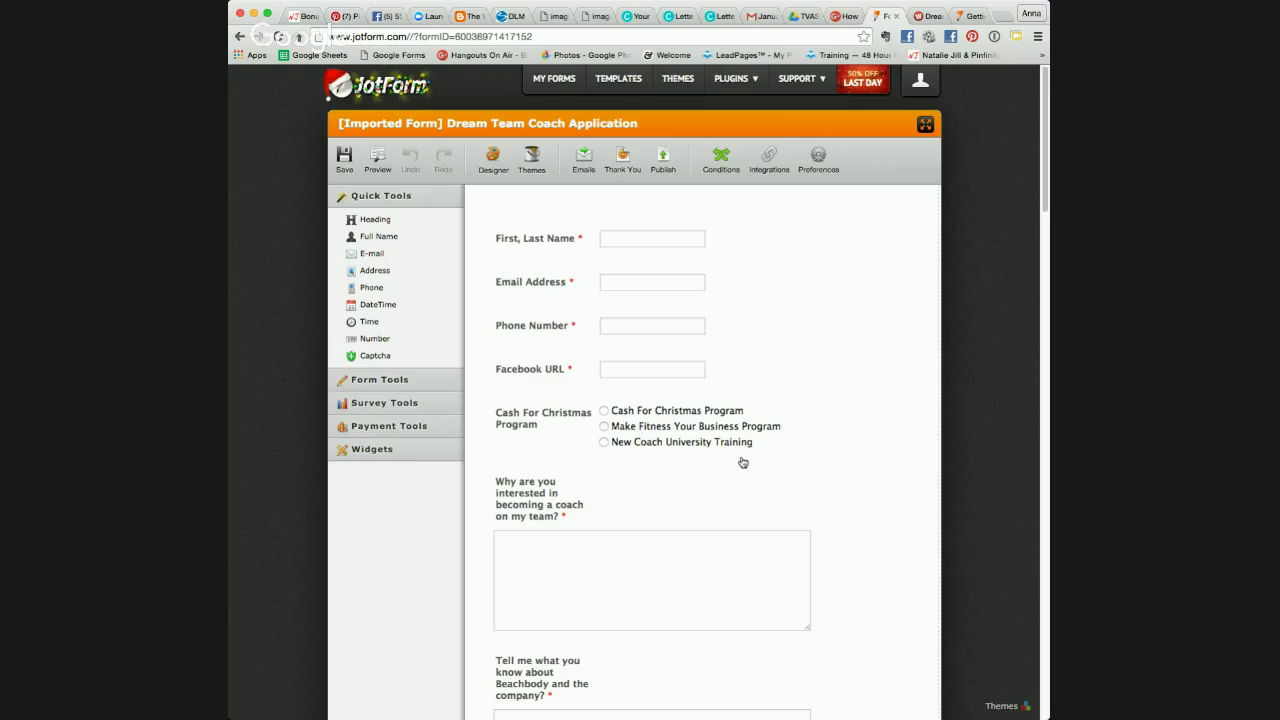
{"action": "scroll", "coordinate": [790, 518], "scroll_direction": "down", "scroll_amount": 10}
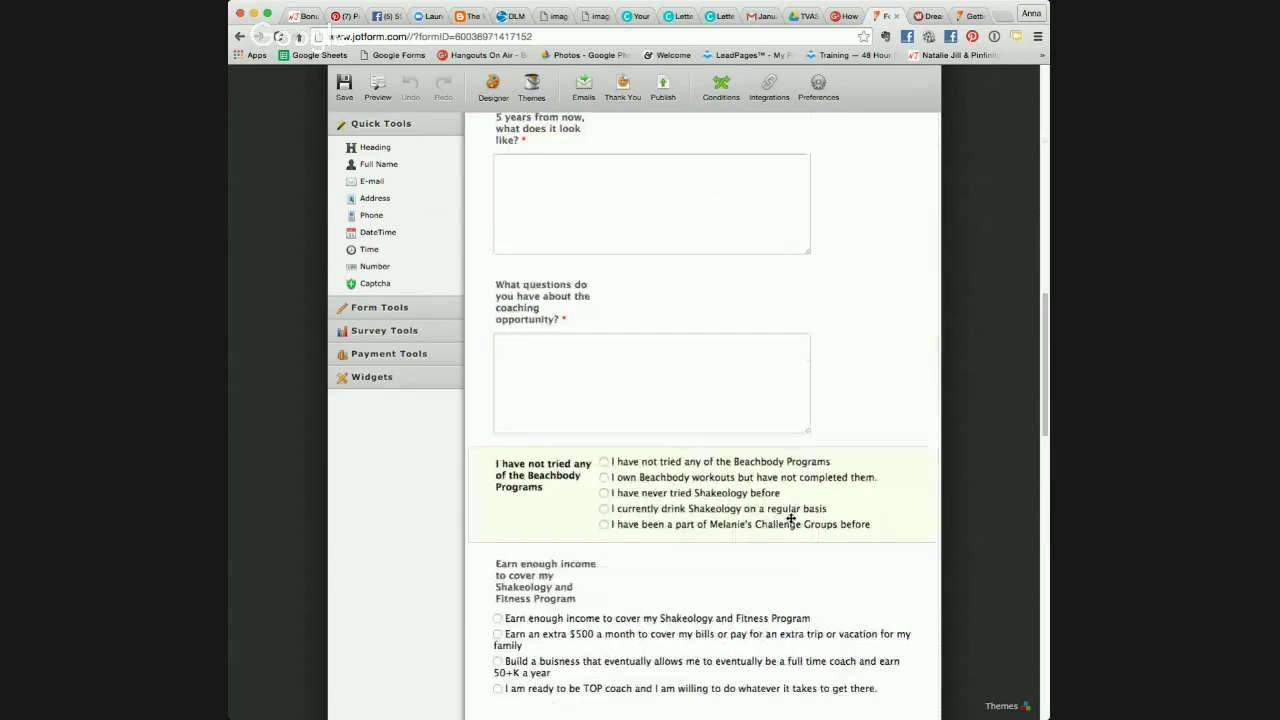
{"action": "scroll", "coordinate": [790, 518], "scroll_direction": "down", "scroll_amount": 10}
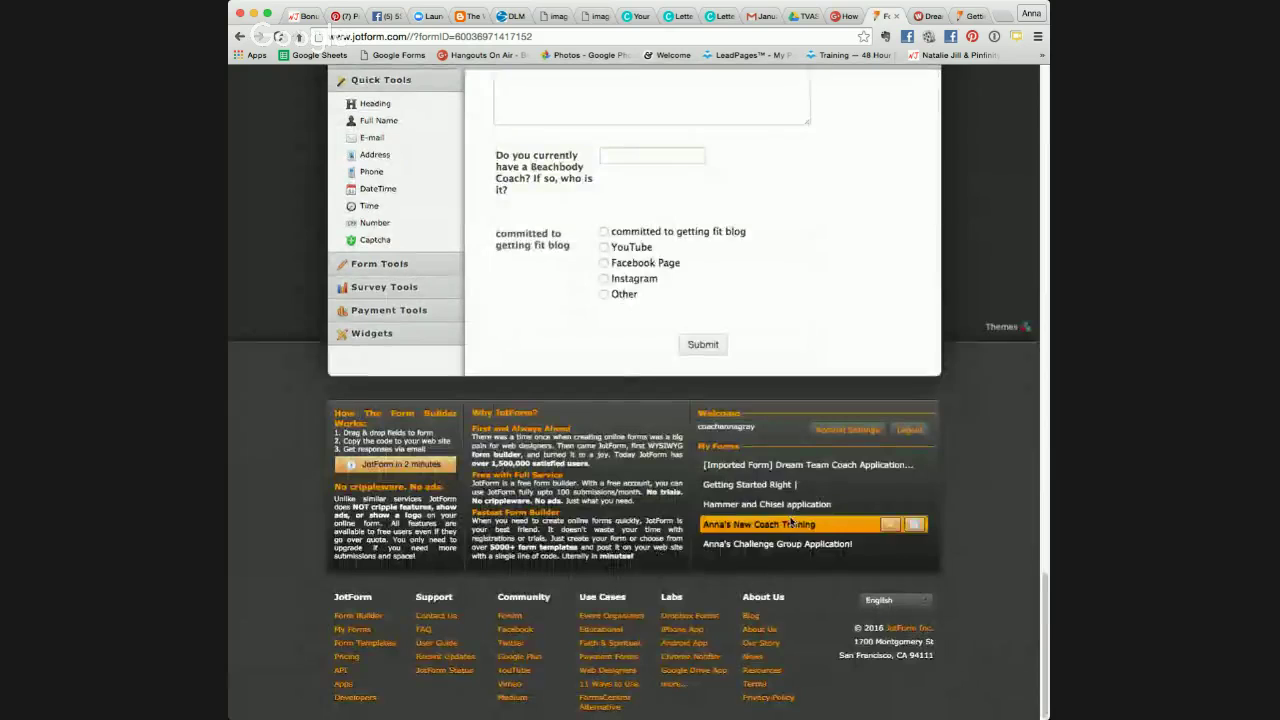
{"action": "scroll", "coordinate": [790, 520], "scroll_direction": "up", "scroll_amount": 20}
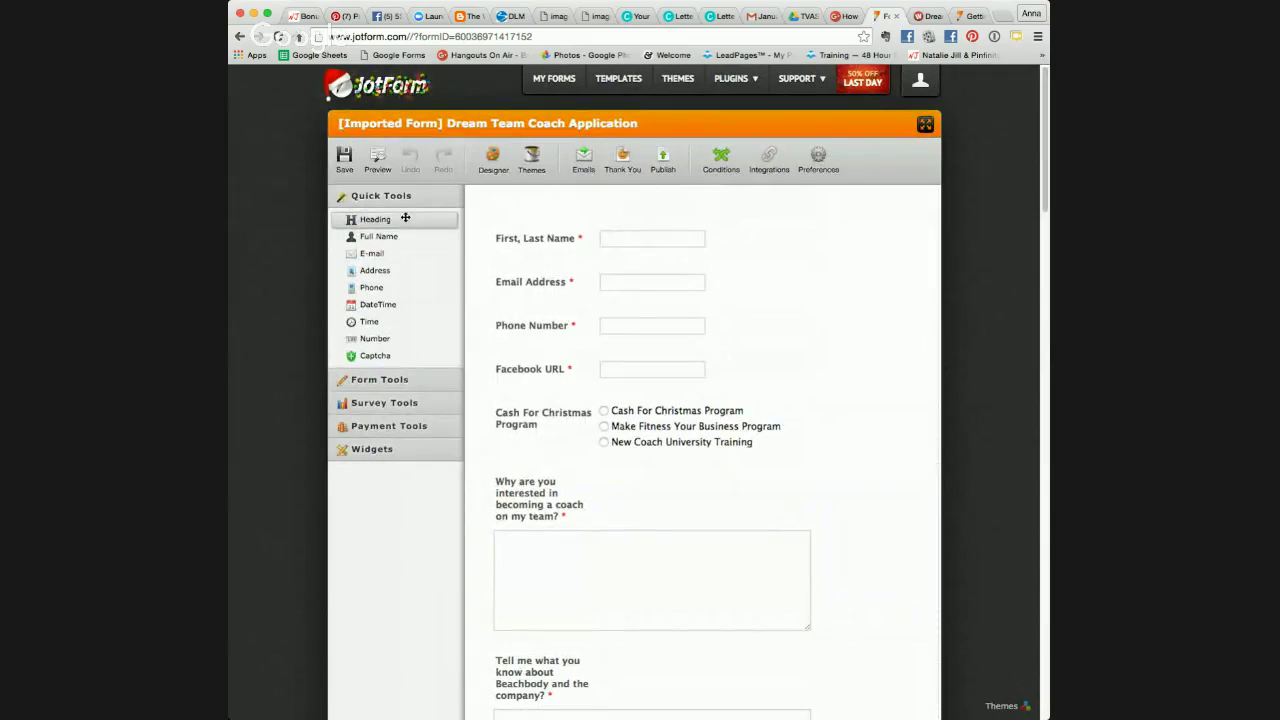
- Add a heading above the First, Last Name field reading "TVAS Challenge Group Application"
{"action": "left_click_drag", "start_coordinate": [391, 219], "coordinate": [480, 211]}
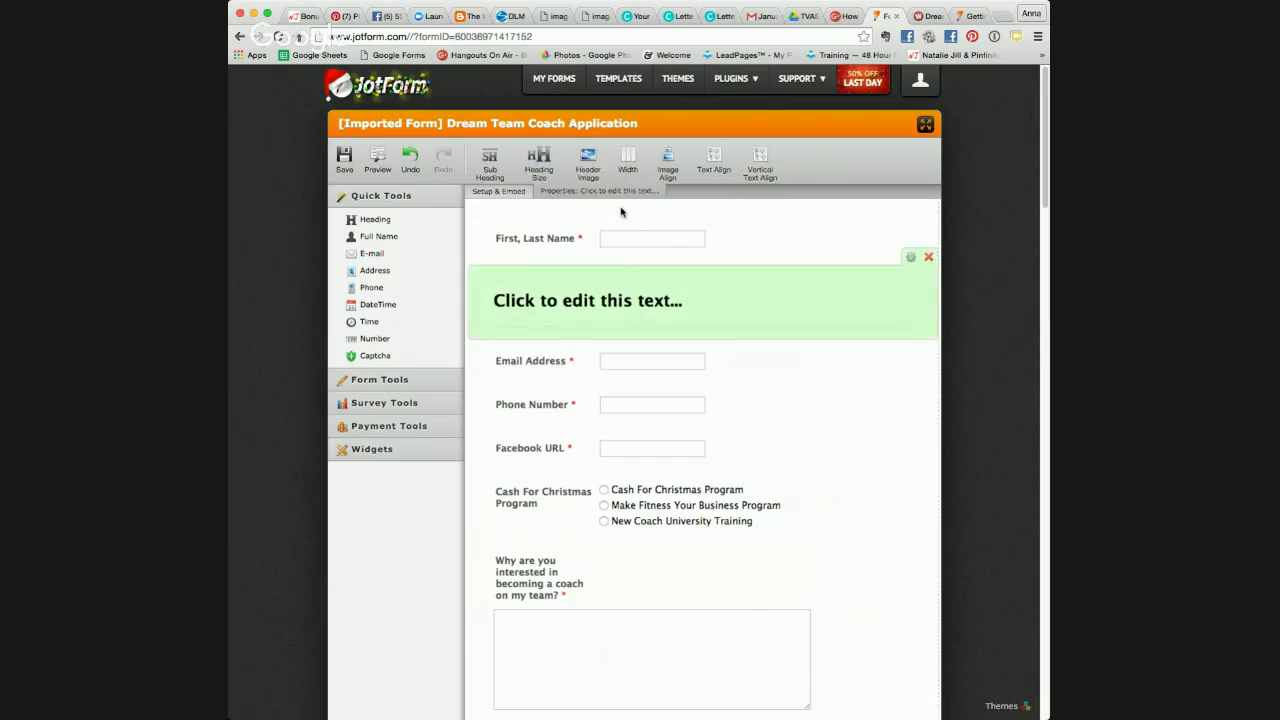
{"action": "left_click_drag", "start_coordinate": [588, 276], "coordinate": [580, 220]}
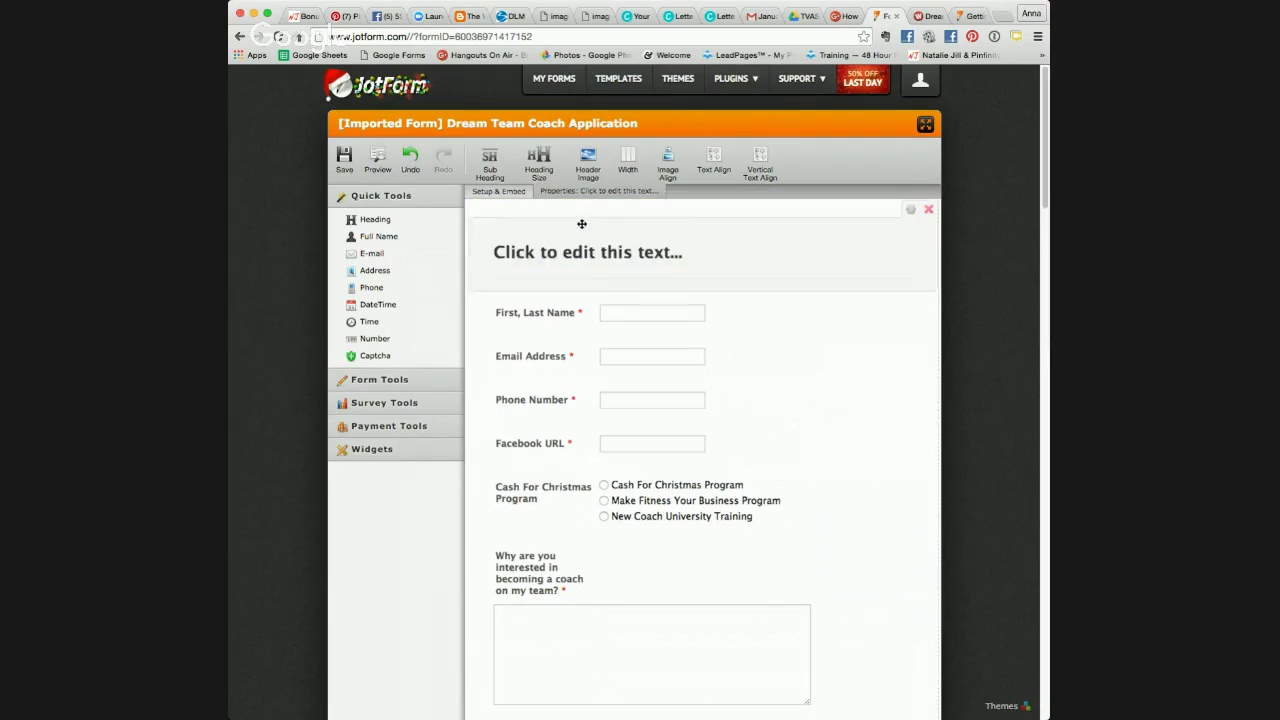
{"action": "left_click", "coordinate": [582, 249]}
{"action": "type", "text": "Challen"}
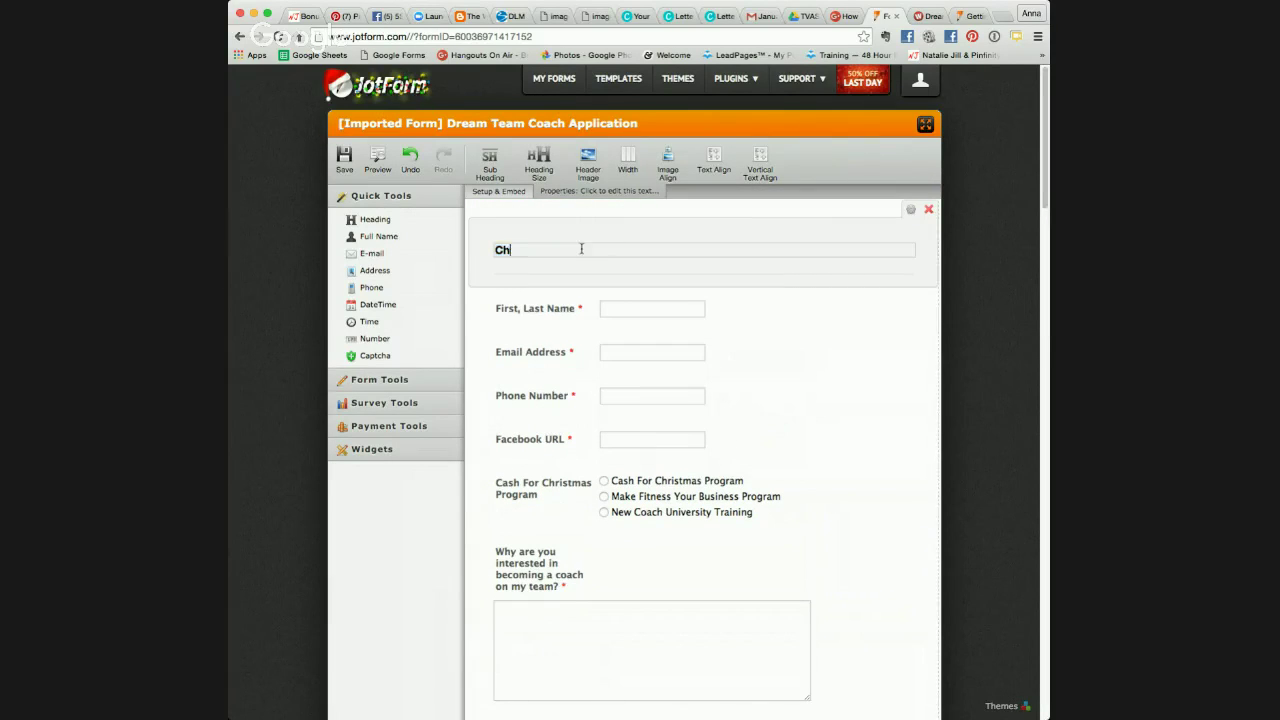
{"action": "key", "text": "BackSpace"}
{"action": "key", "text": "BackSpace"}
{"action": "key", "text": "BackSpace"}
{"action": "key", "text": "BackSpace"}
{"action": "key", "text": "BackSpace"}
{"action": "key", "text": "BackSpace"}
{"action": "key", "text": "BackSpace"}
{"action": "type", "text": "TVAS Challeng"}
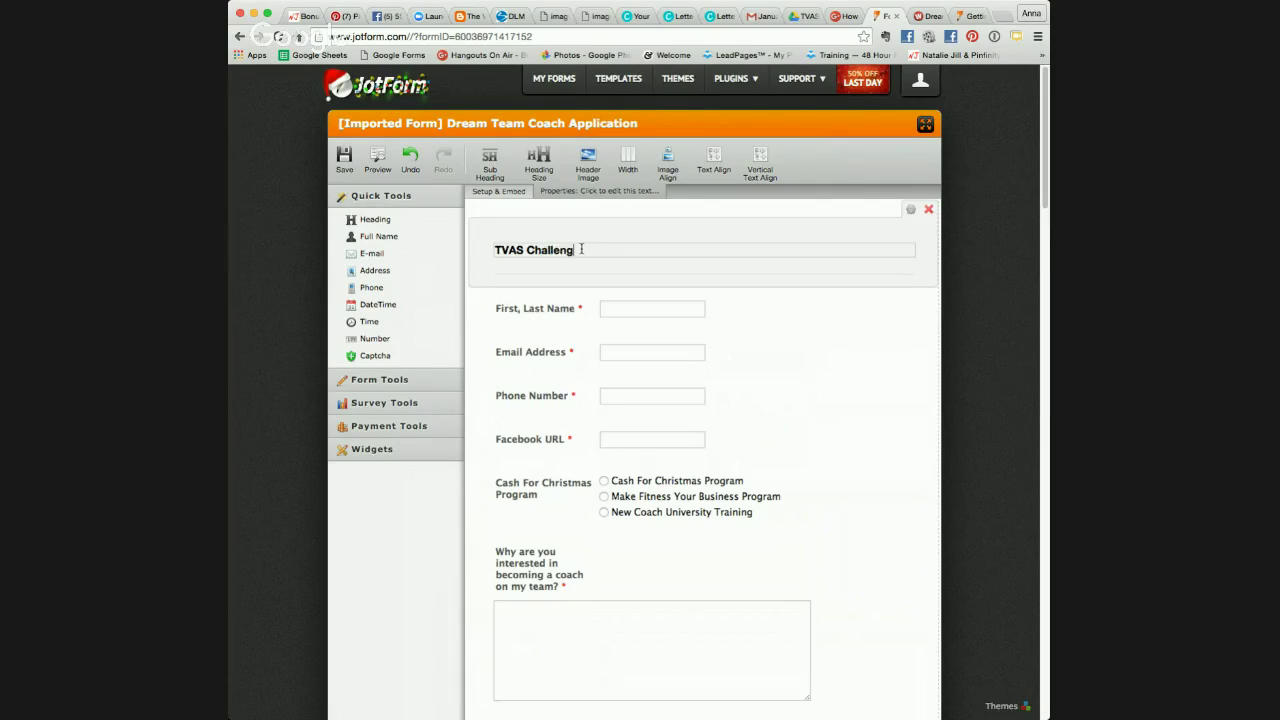
{"action": "type", "text": "e Group Application"}
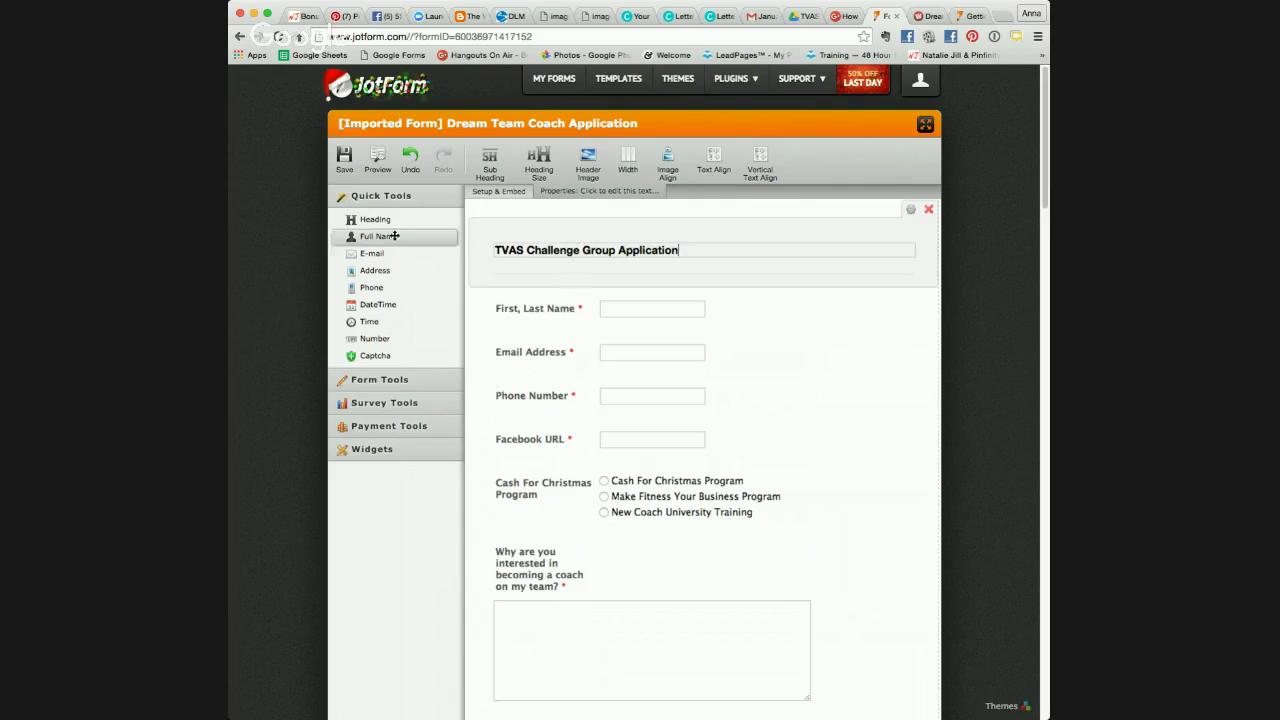
- Add a text element below the heading reading "Please fill out this form to apply to the January Fitness Challenge Group"
{"action": "left_click", "coordinate": [404, 381]}
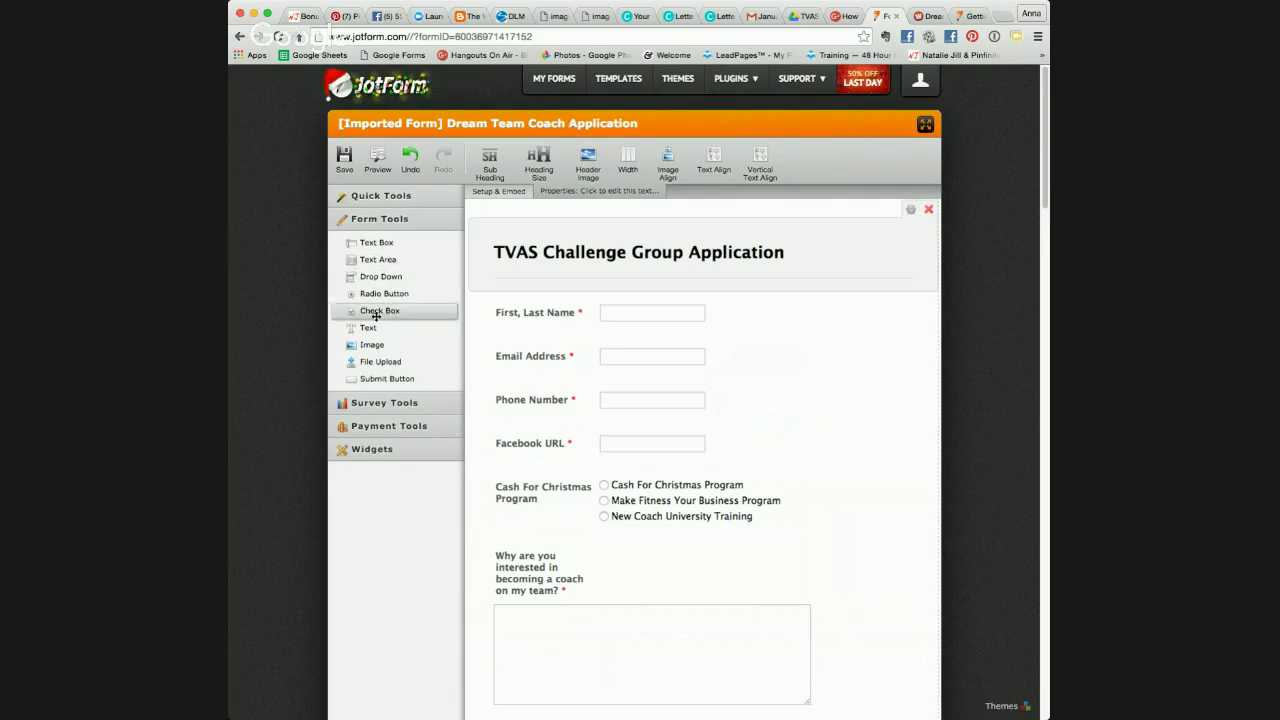
{"action": "left_click_drag", "start_coordinate": [368, 328], "coordinate": [545, 280]}
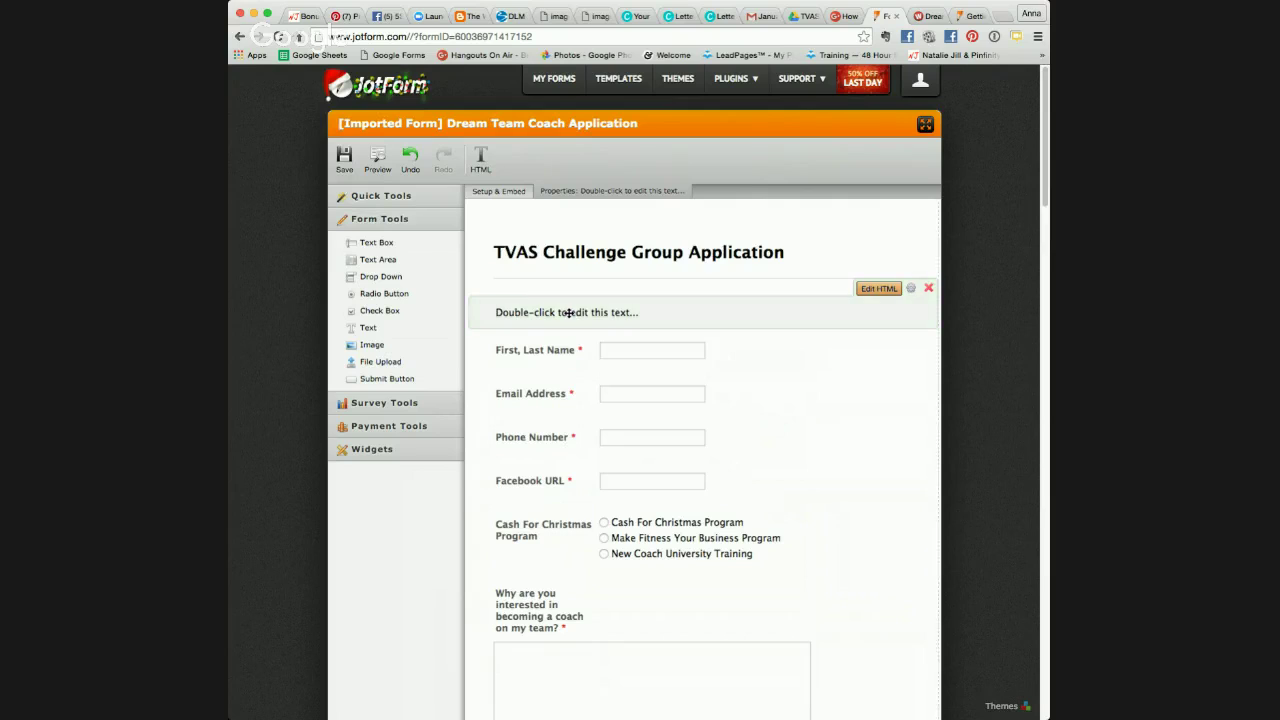
{"action": "double_click", "coordinate": [600, 313]}
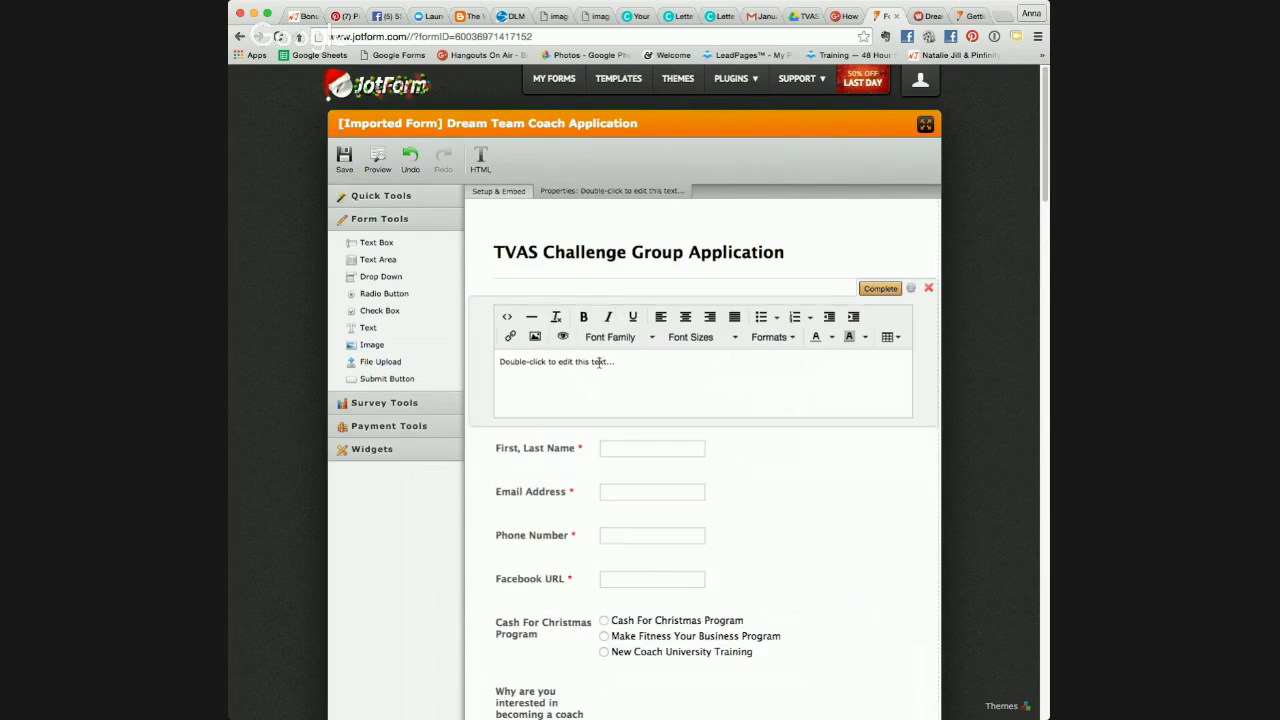
{"action": "left_click_drag", "start_coordinate": [616, 361], "coordinate": [420, 360]}
{"action": "type", "text": "Pleaese"}
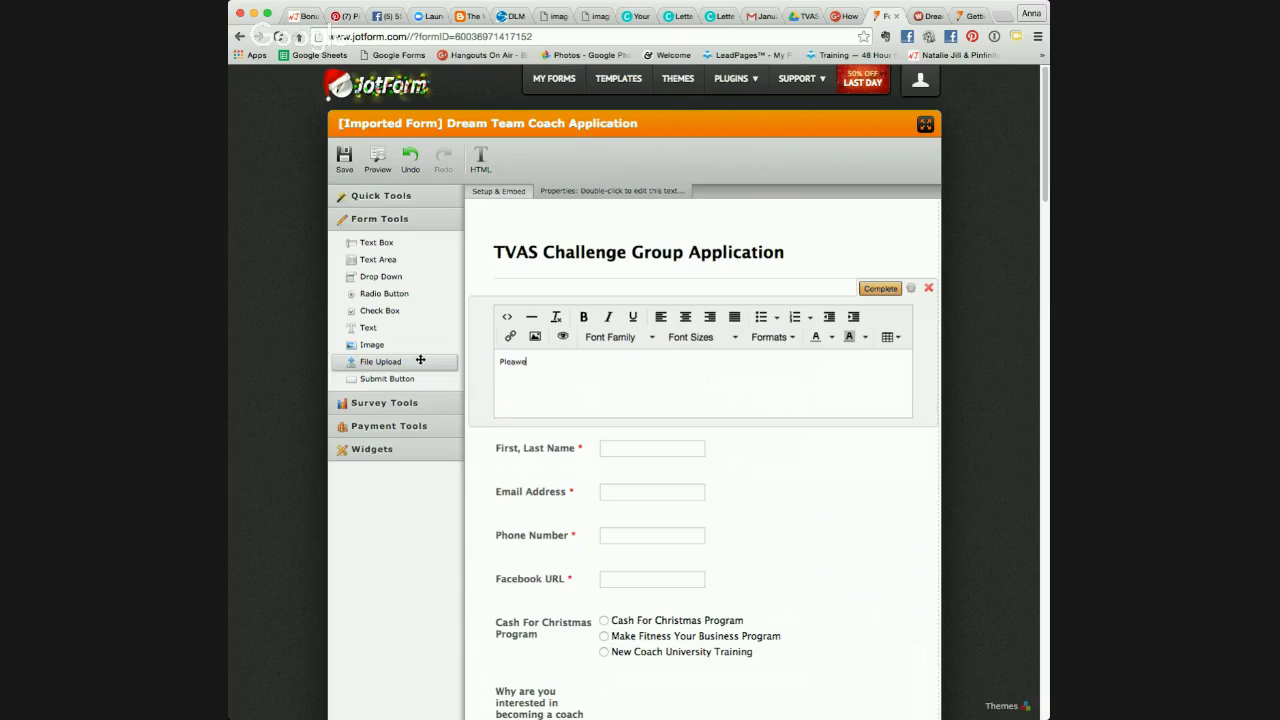
{"action": "key", "text": "BackSpace"}
{"action": "key", "text": "BackSpace"}
{"action": "key", "text": "BackSpace"}
{"action": "type", "text": "se fill out this from"}
{"action": "key", "text": "BackSpace"}
{"action": "key", "text": "BackSpace"}
{"action": "key", "text": "BackSpace"}
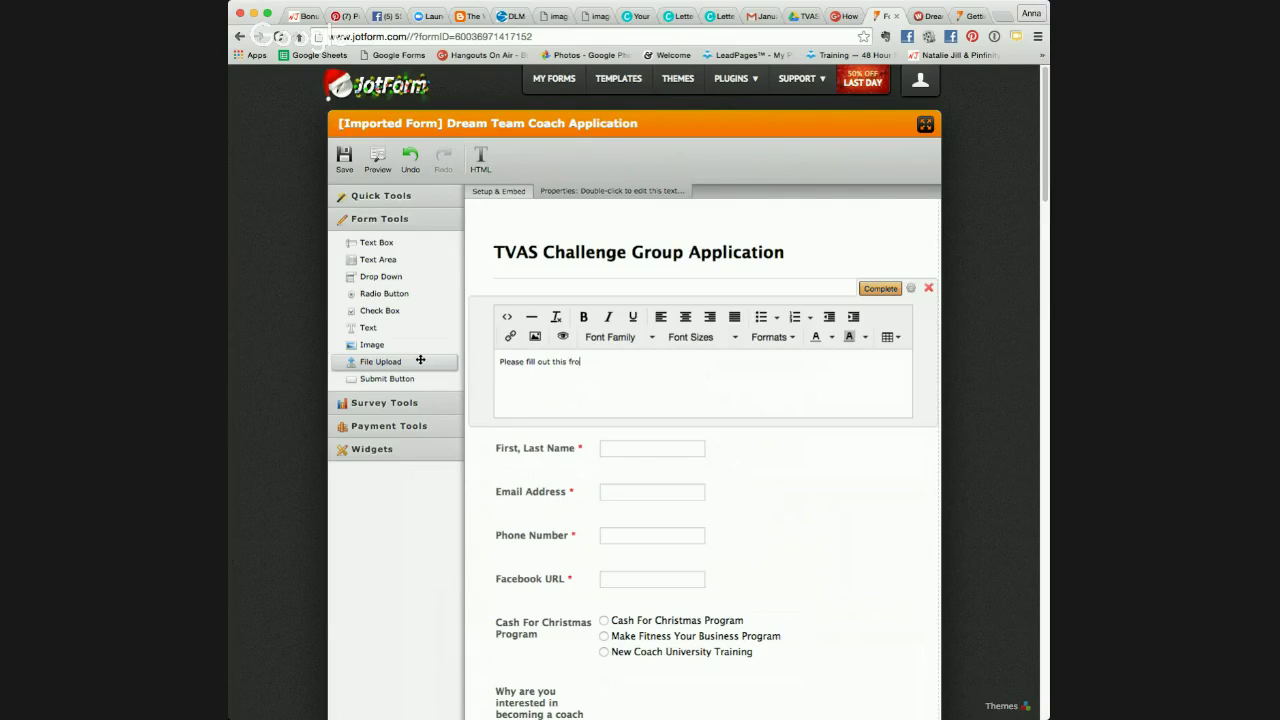
{"action": "type", "text": "orm to ap"}
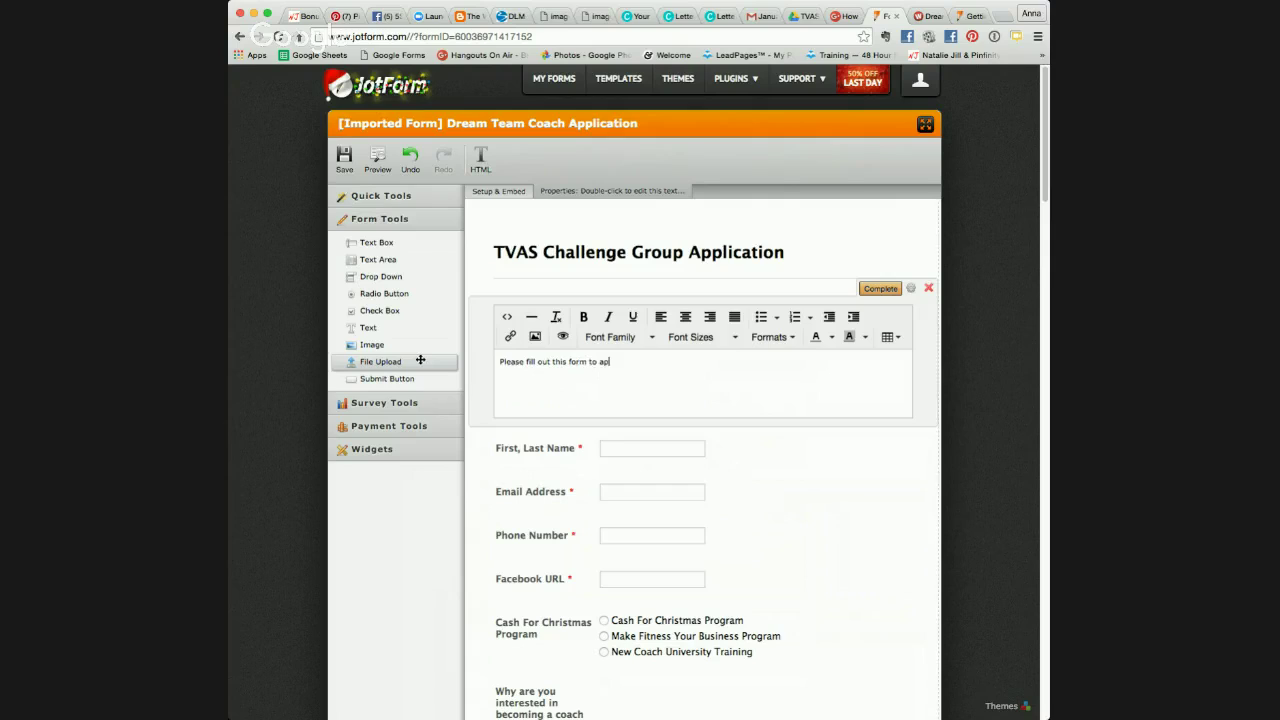
{"action": "type", "text": "ply to the January C"}
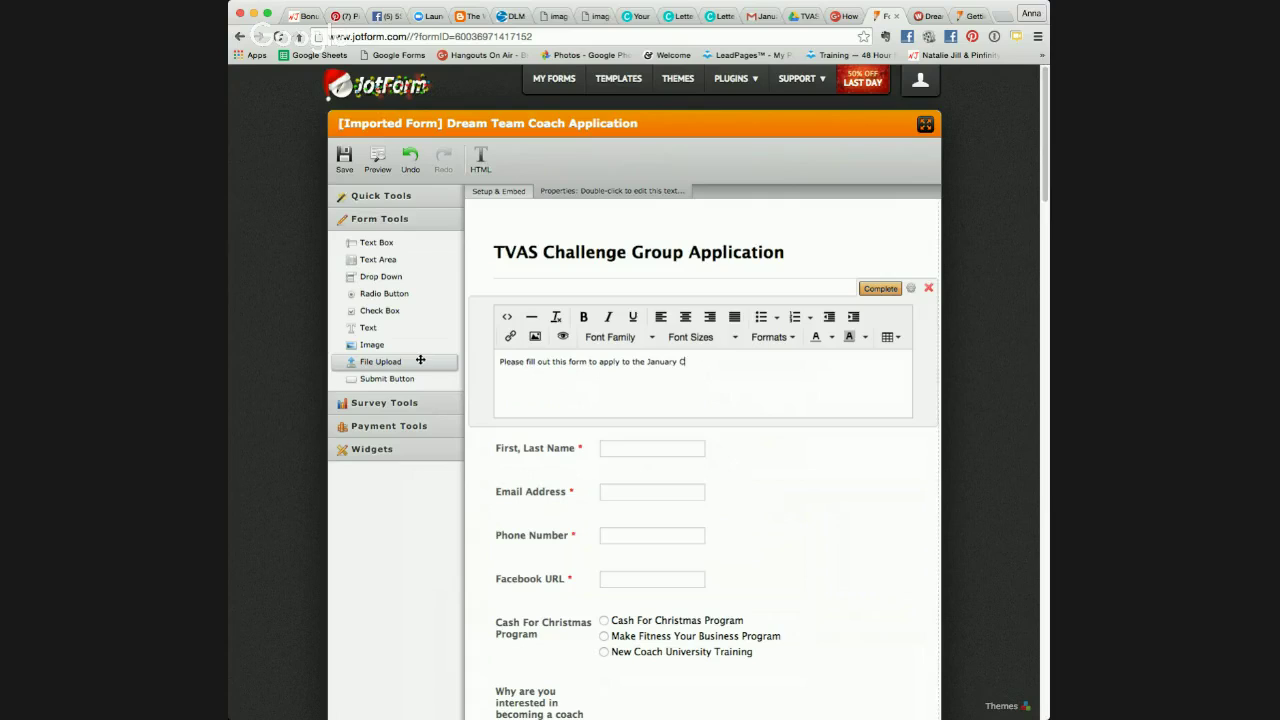
{"action": "key", "text": "BackSpace"}
{"action": "type", "text": "Fitness Challenge Group"}
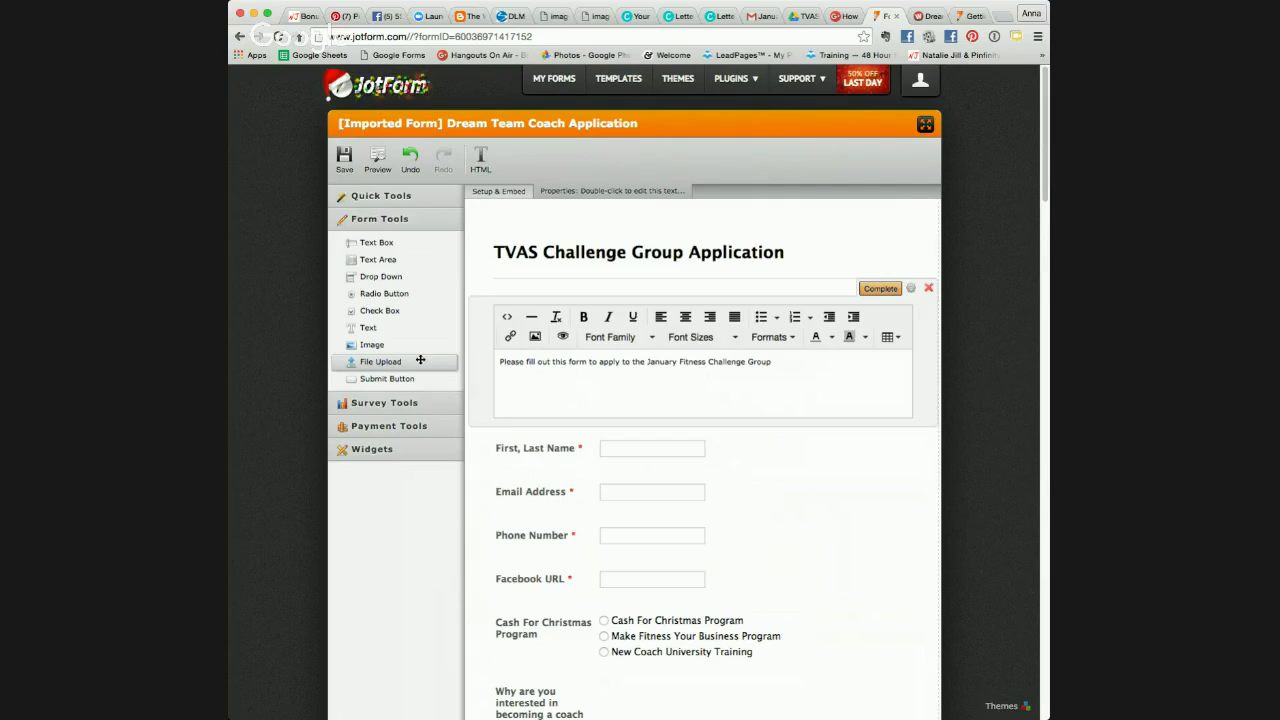
{"action": "left_click", "coordinate": [880, 288]}
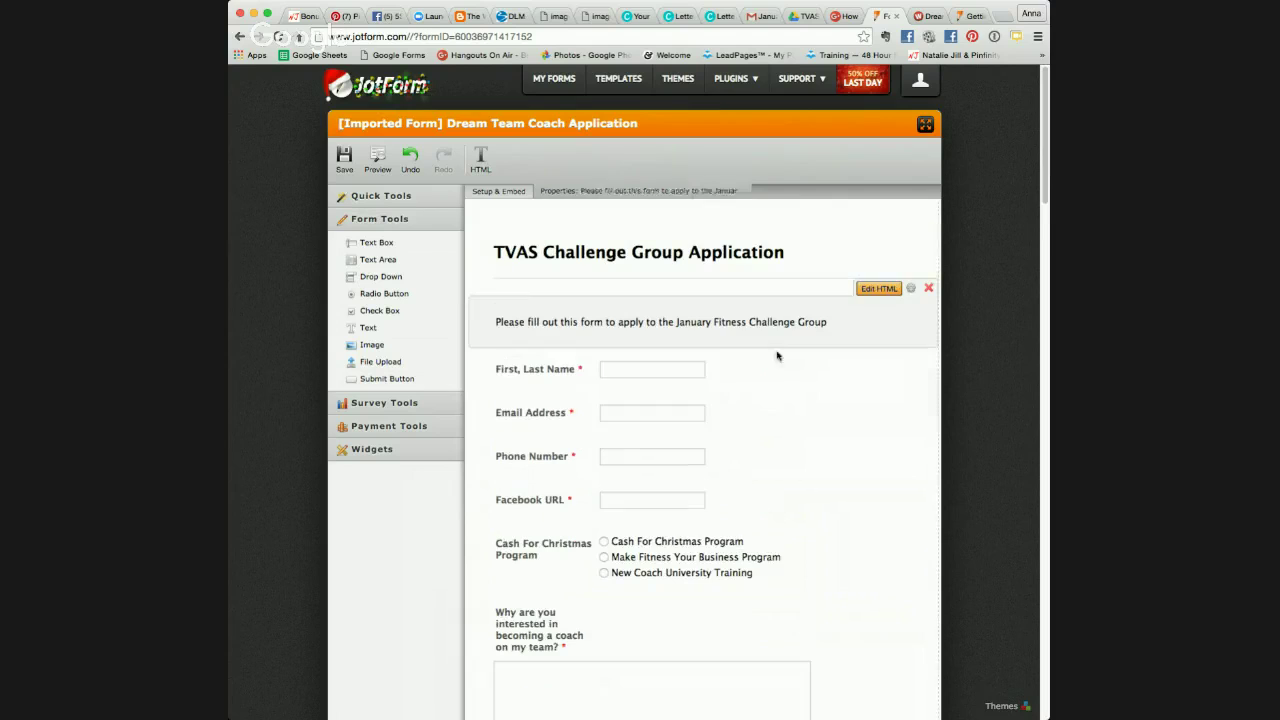
- Set the label alignment of "Why are you interested in becoming a coach on my team?" to Top
{"action": "scroll", "coordinate": [740, 463], "scroll_direction": "down", "scroll_amount": 3}
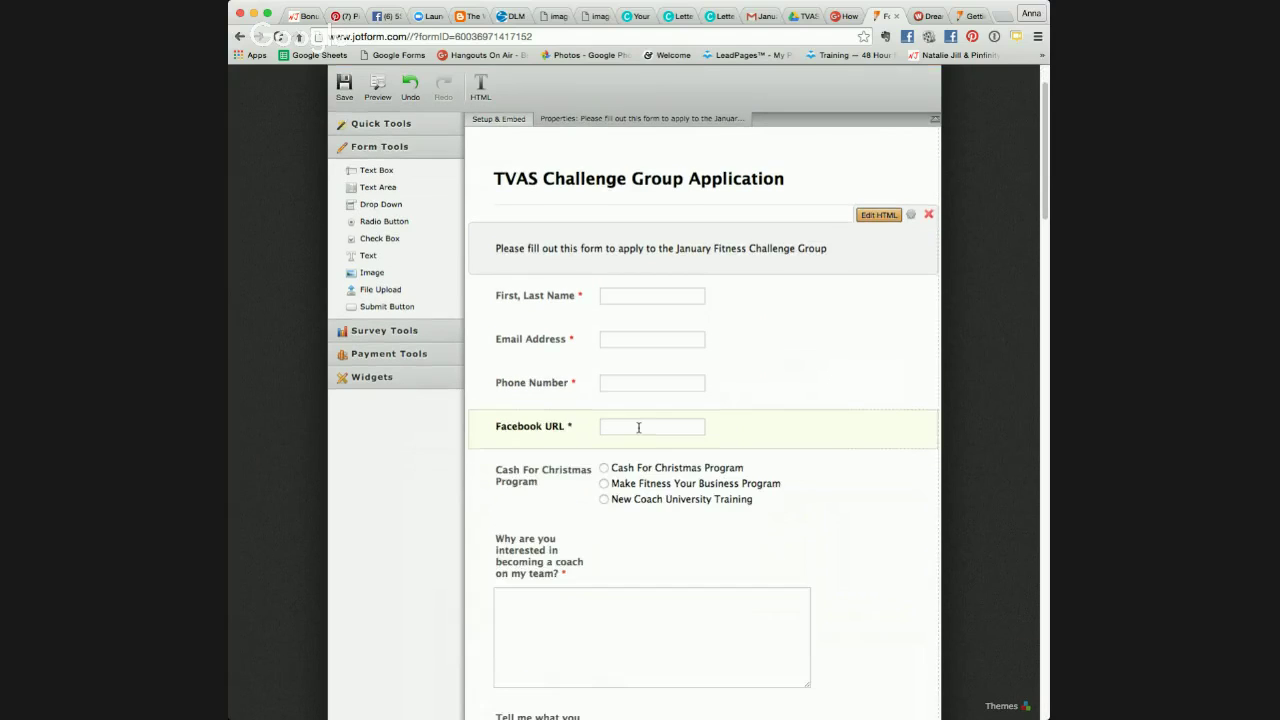
{"action": "left_click", "coordinate": [535, 547]}
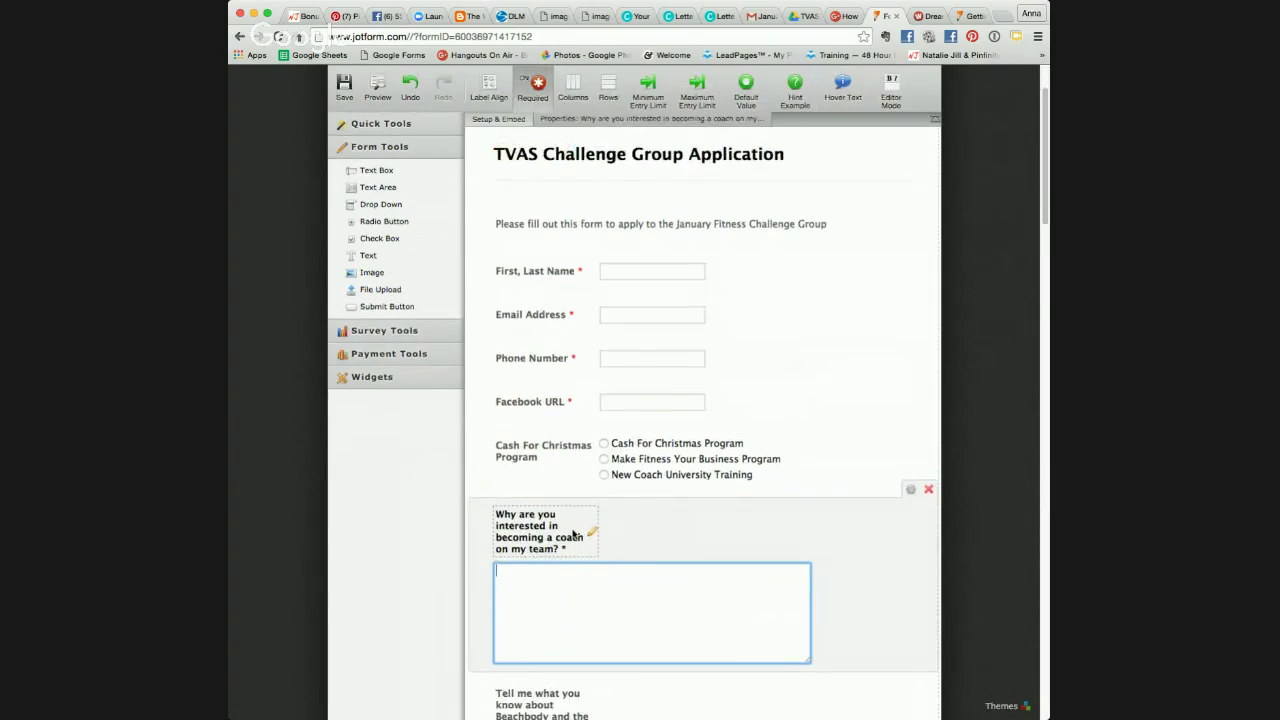
{"action": "left_click", "coordinate": [490, 95]}
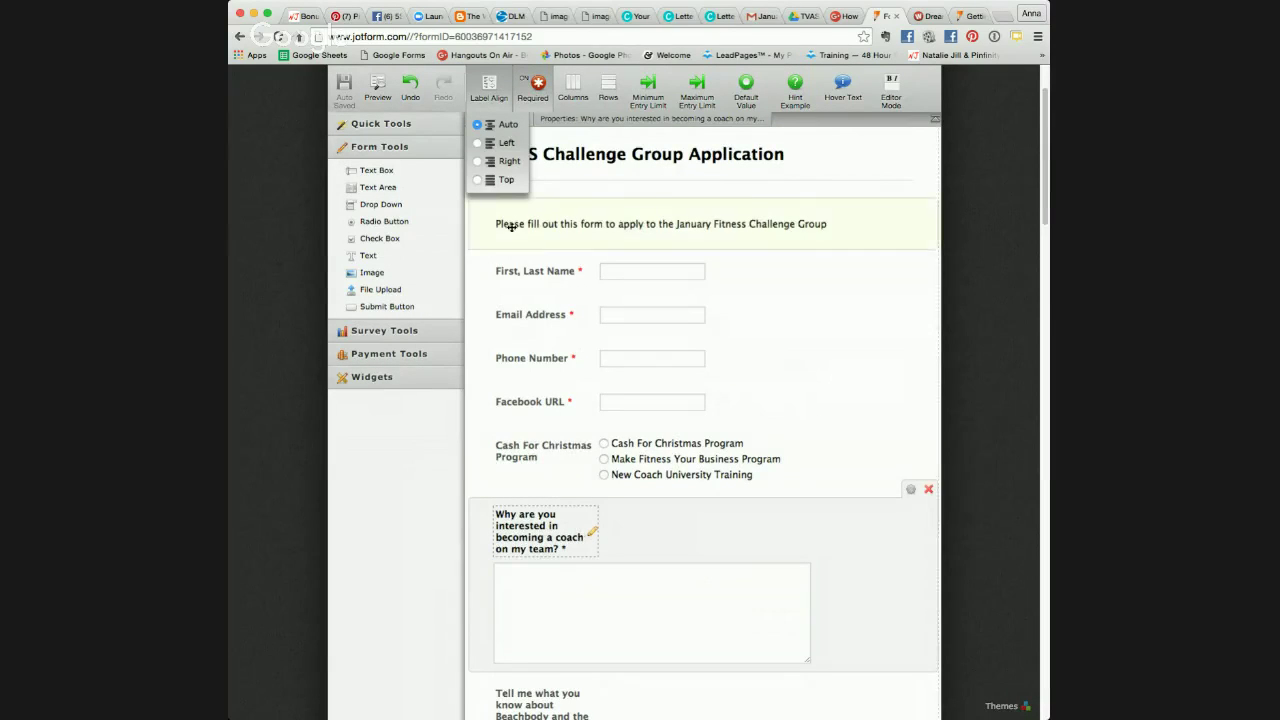
{"action": "left_click", "coordinate": [504, 179]}
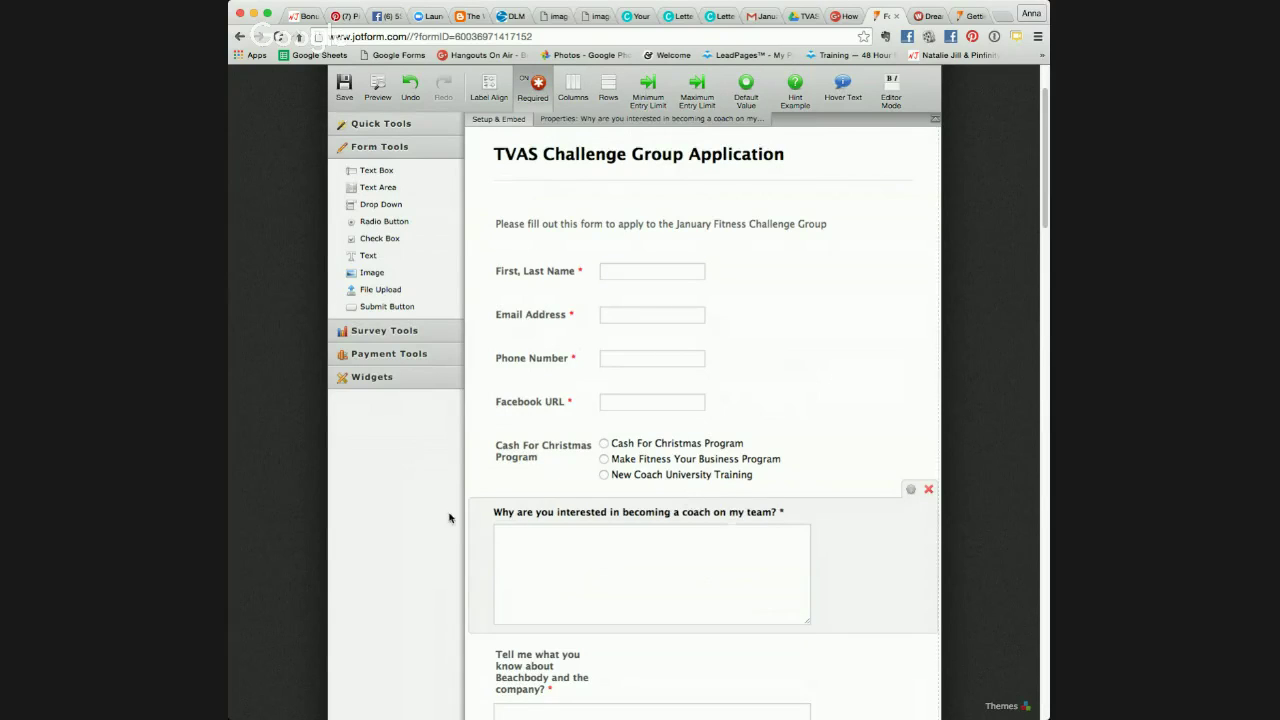
- Set the label alignment to Top for the "Tell me what you know about Beachbody" and "self motivated person" questions
{"action": "scroll", "coordinate": [683, 546], "scroll_direction": "down", "scroll_amount": 3}
{"action": "left_click", "coordinate": [570, 502]}
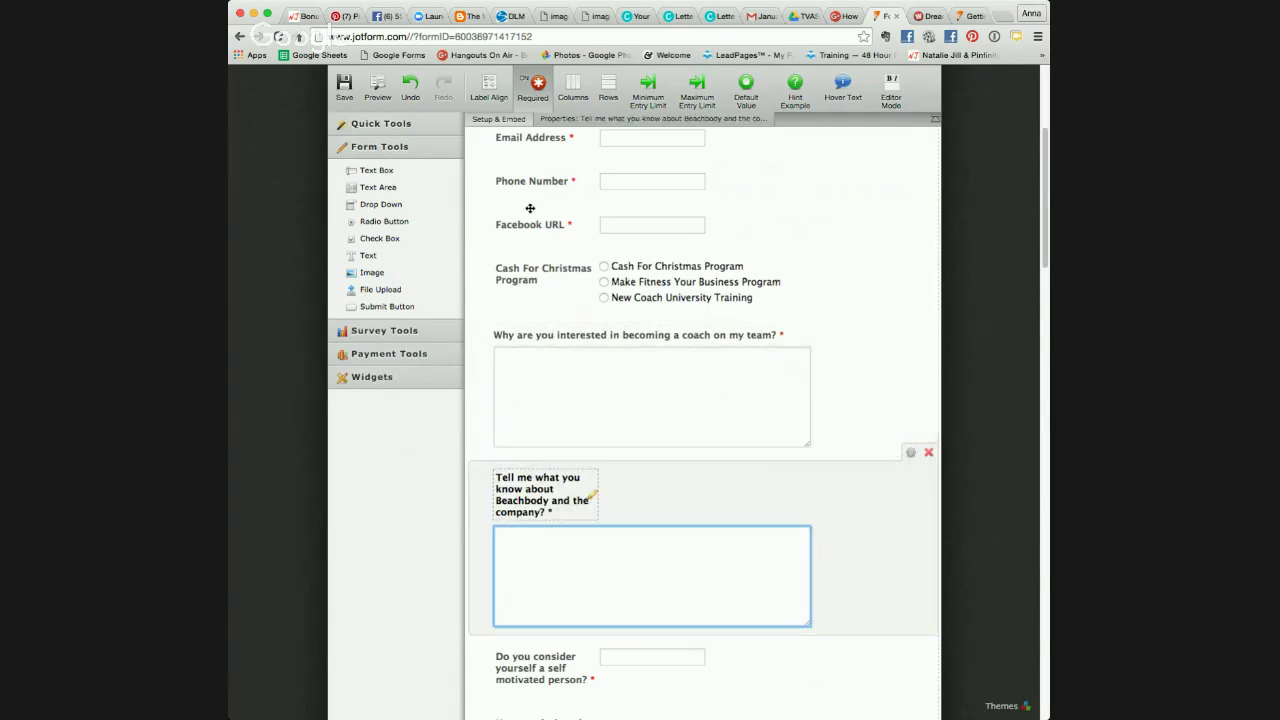
{"action": "left_click", "coordinate": [489, 88]}
{"action": "left_click", "coordinate": [492, 181]}
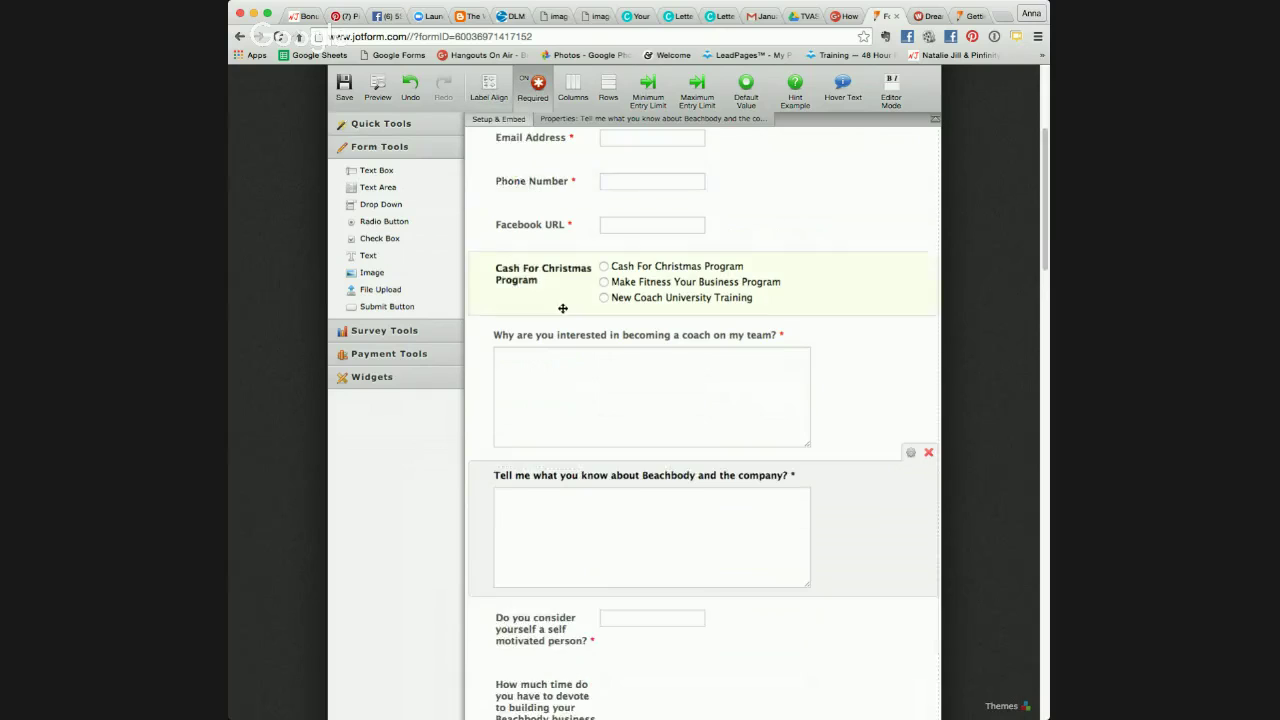
{"action": "scroll", "coordinate": [555, 360], "scroll_direction": "down", "scroll_amount": 3}
{"action": "left_click", "coordinate": [645, 452]}
{"action": "left_click", "coordinate": [489, 88]}
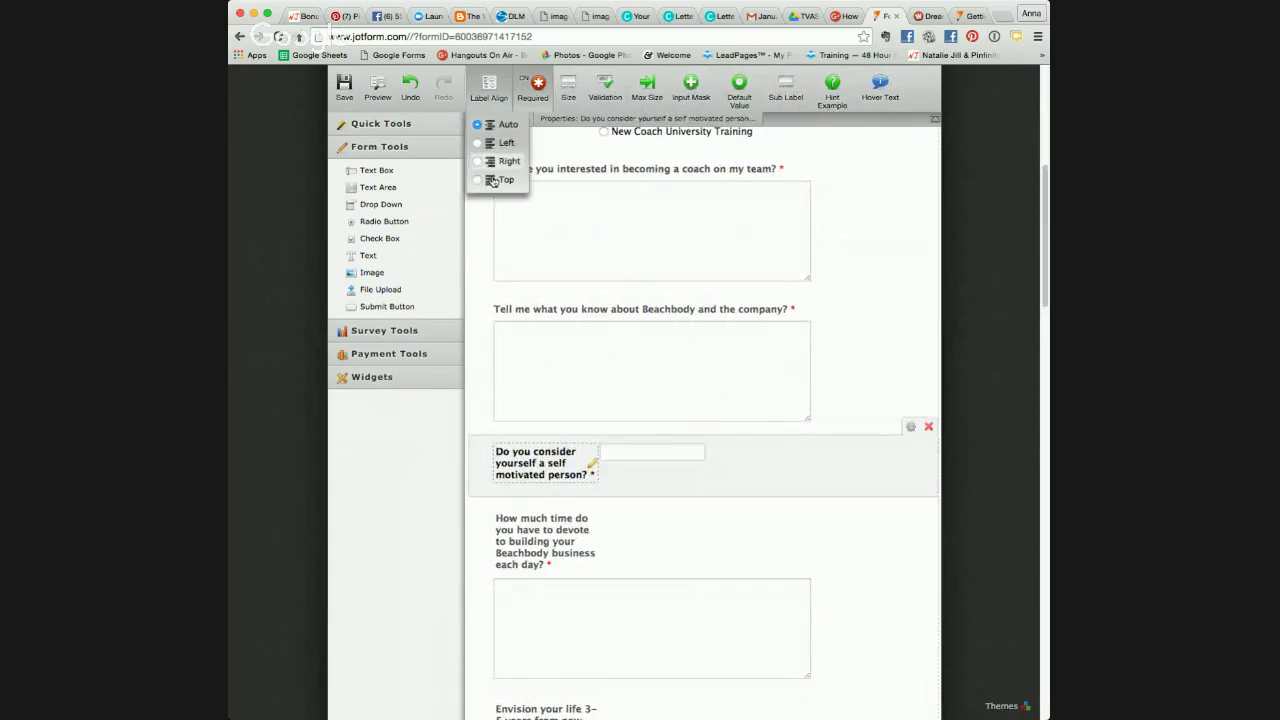
{"action": "left_click", "coordinate": [492, 181]}
- Set the label alignment to Top for the "How much time do you have to devote" and "Envision your life 3-5 years from now" questions
{"action": "scroll", "coordinate": [550, 170], "scroll_direction": "down", "scroll_amount": 5}
{"action": "left_click", "coordinate": [550, 162]}
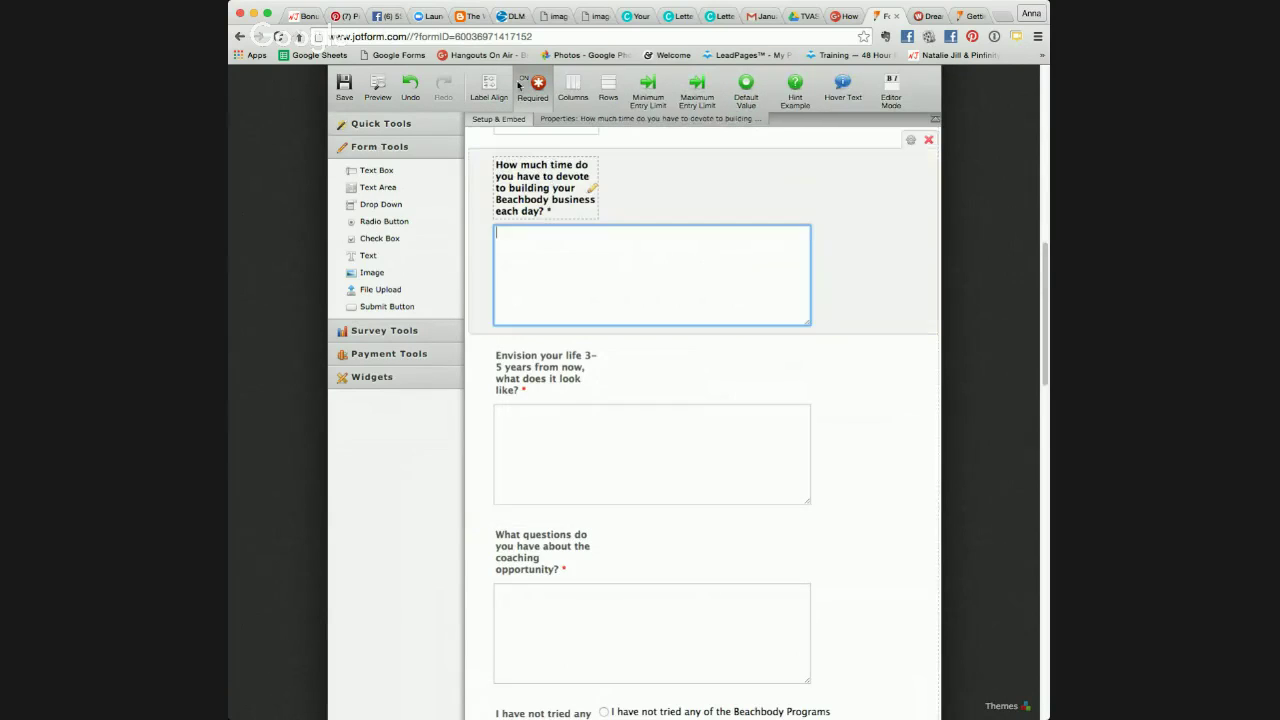
{"action": "left_click", "coordinate": [489, 88]}
{"action": "left_click", "coordinate": [492, 181]}
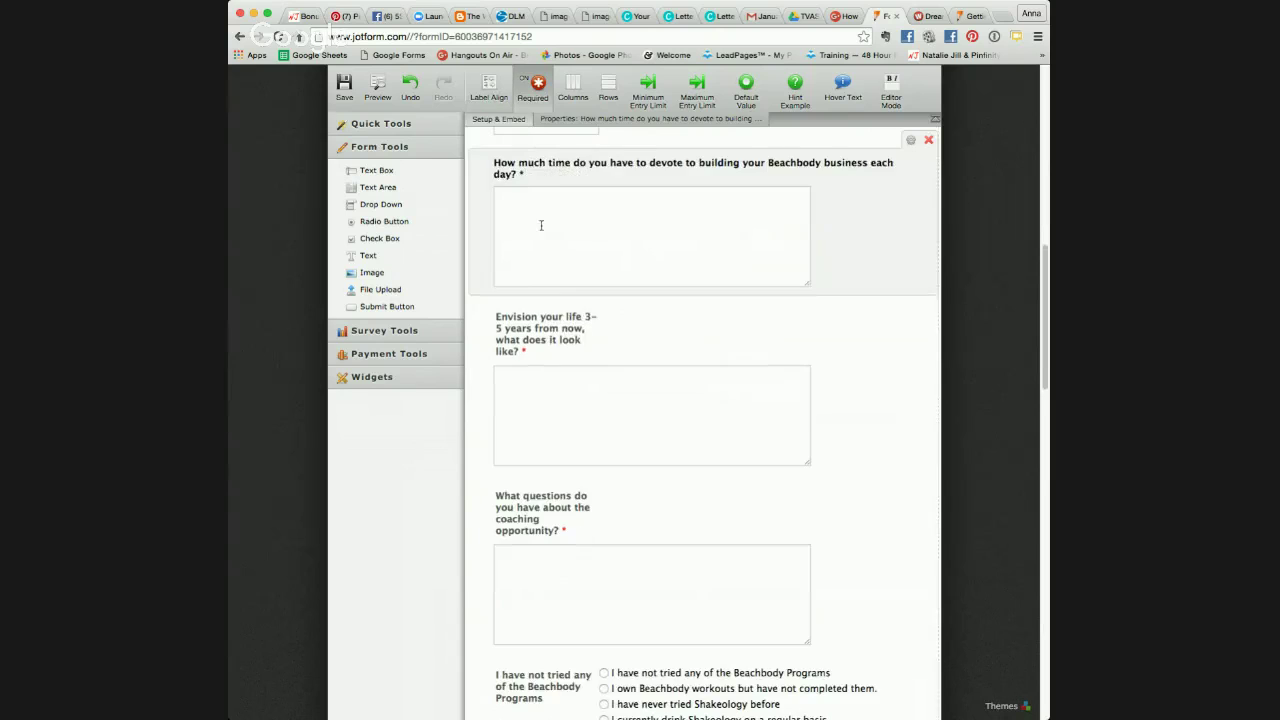
{"action": "left_click", "coordinate": [530, 316]}
{"action": "left_click", "coordinate": [489, 88]}
{"action": "left_click", "coordinate": [509, 181]}
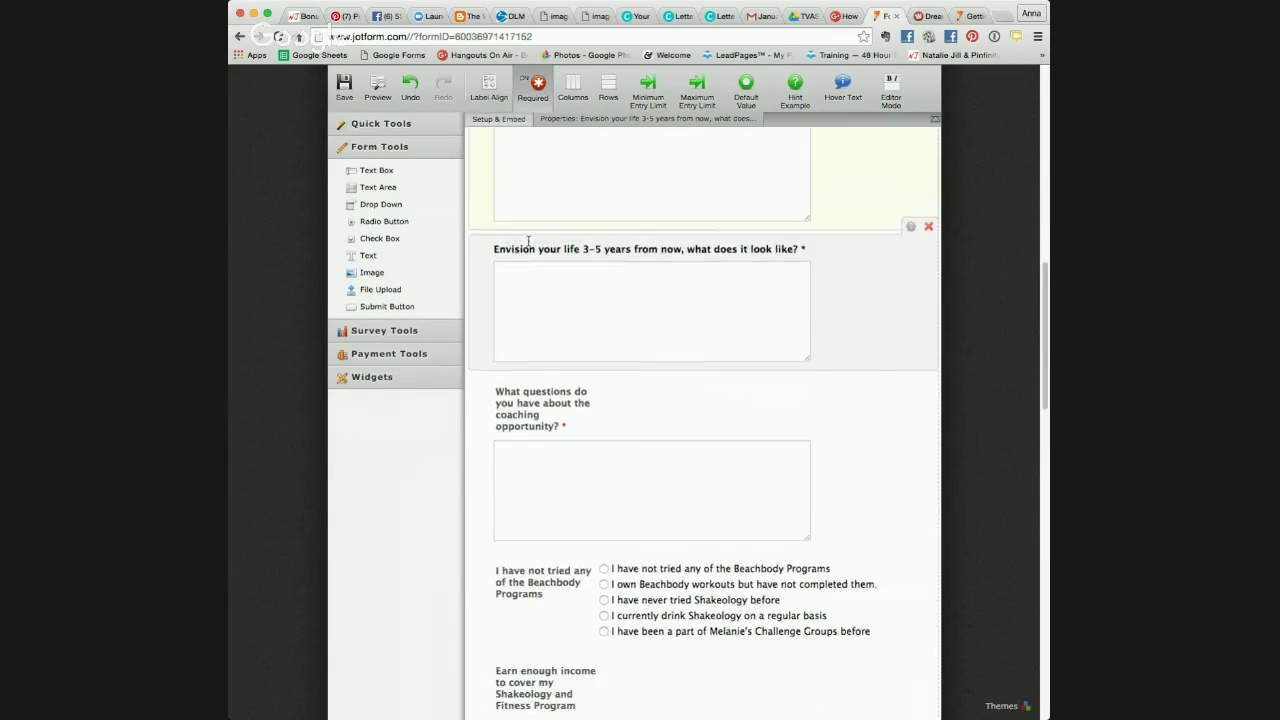
- Open the form's publishing options, copy its direct link and return to the form editor
{"action": "scroll", "coordinate": [527, 240], "scroll_direction": "up", "scroll_amount": 10}
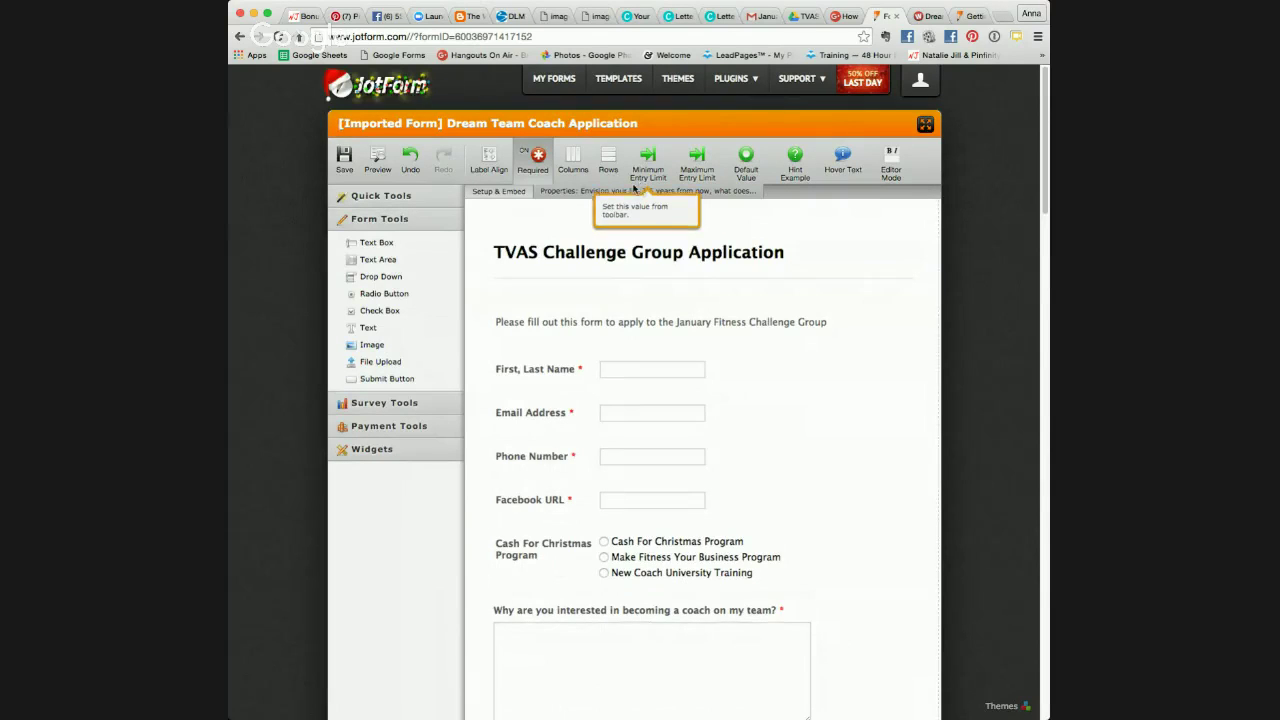
{"action": "left_click", "coordinate": [489, 195]}
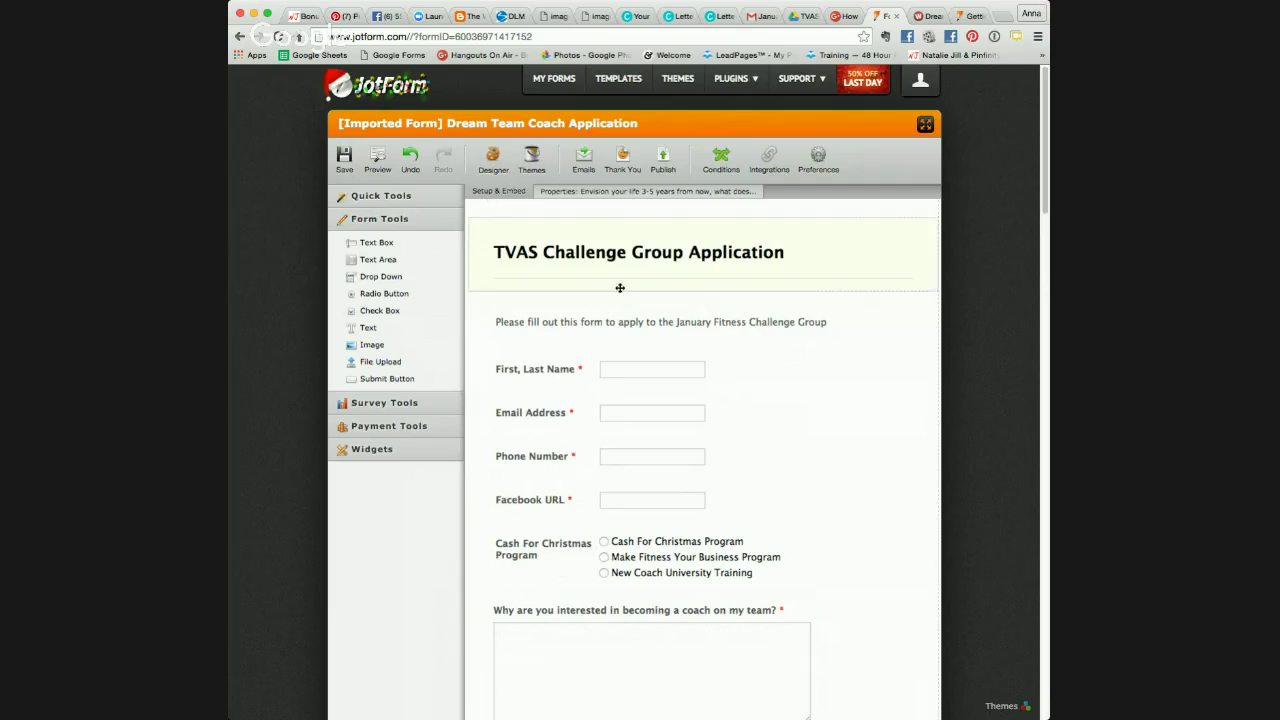
{"action": "scroll", "coordinate": [660, 150], "scroll_direction": "down", "scroll_amount": 1}
{"action": "left_click", "coordinate": [660, 131]}
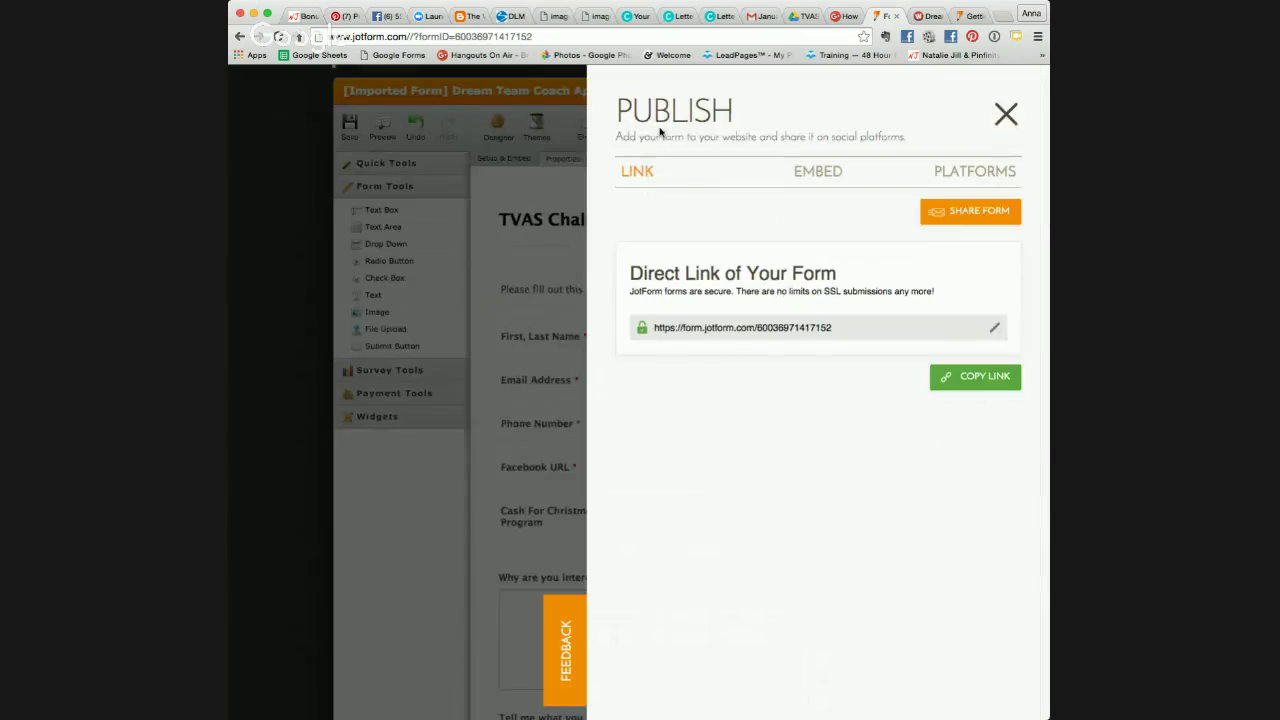
{"action": "left_click", "coordinate": [836, 332]}
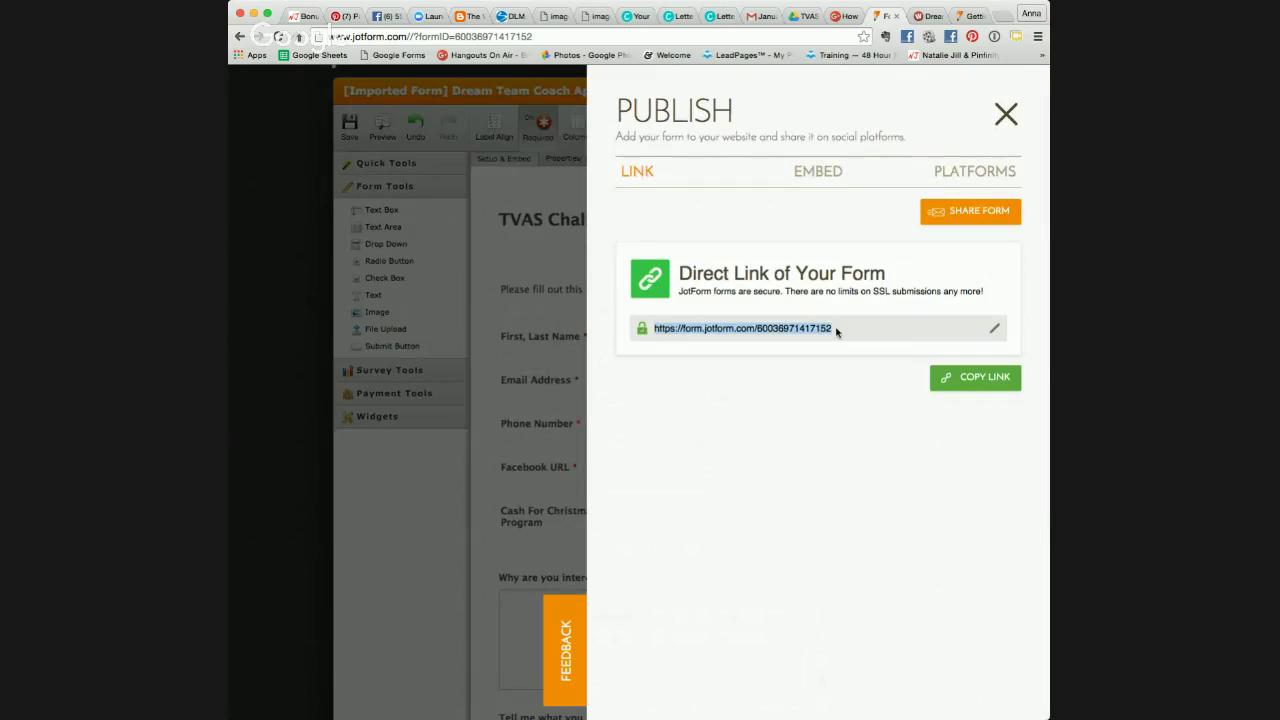
{"action": "left_click", "coordinate": [990, 380]}
{"action": "left_click", "coordinate": [1006, 114]}
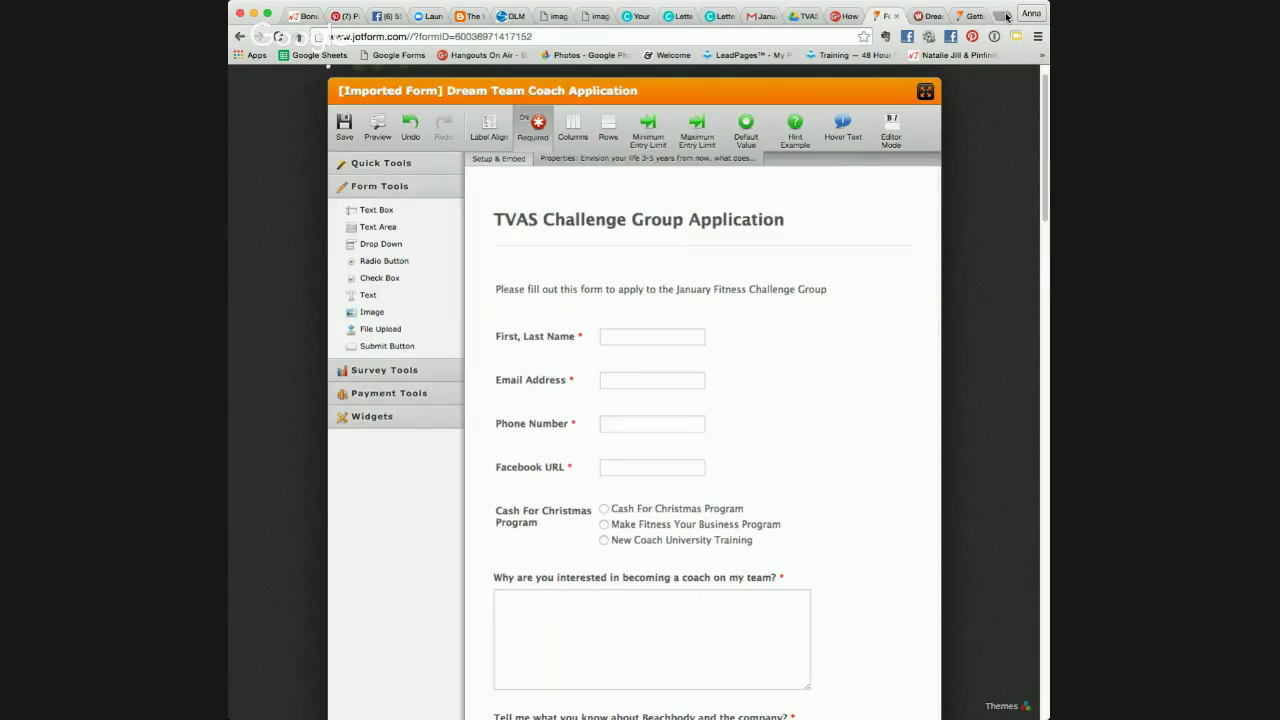
- Open the copied form link in a new browser tab and review the published challenge group application
{"action": "left_click", "coordinate": [1003, 15]}
{"action": "key", "text": "super+v"}
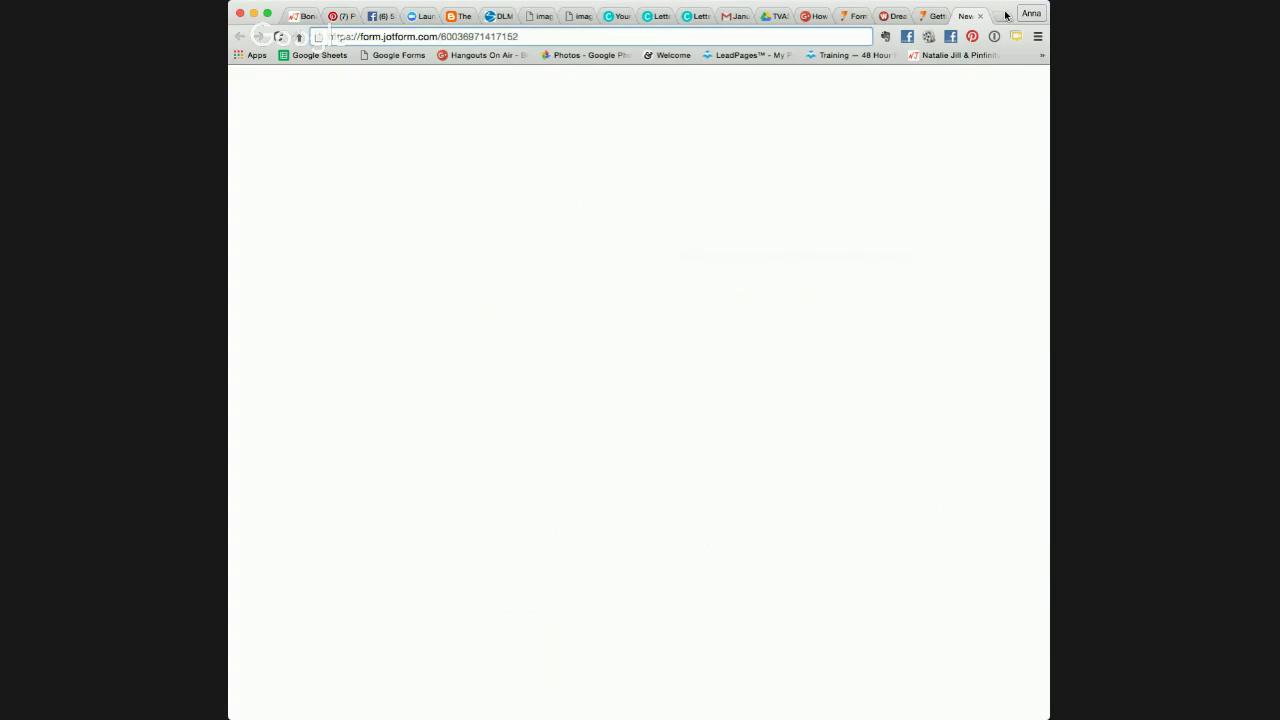
{"action": "key", "text": "Return"}
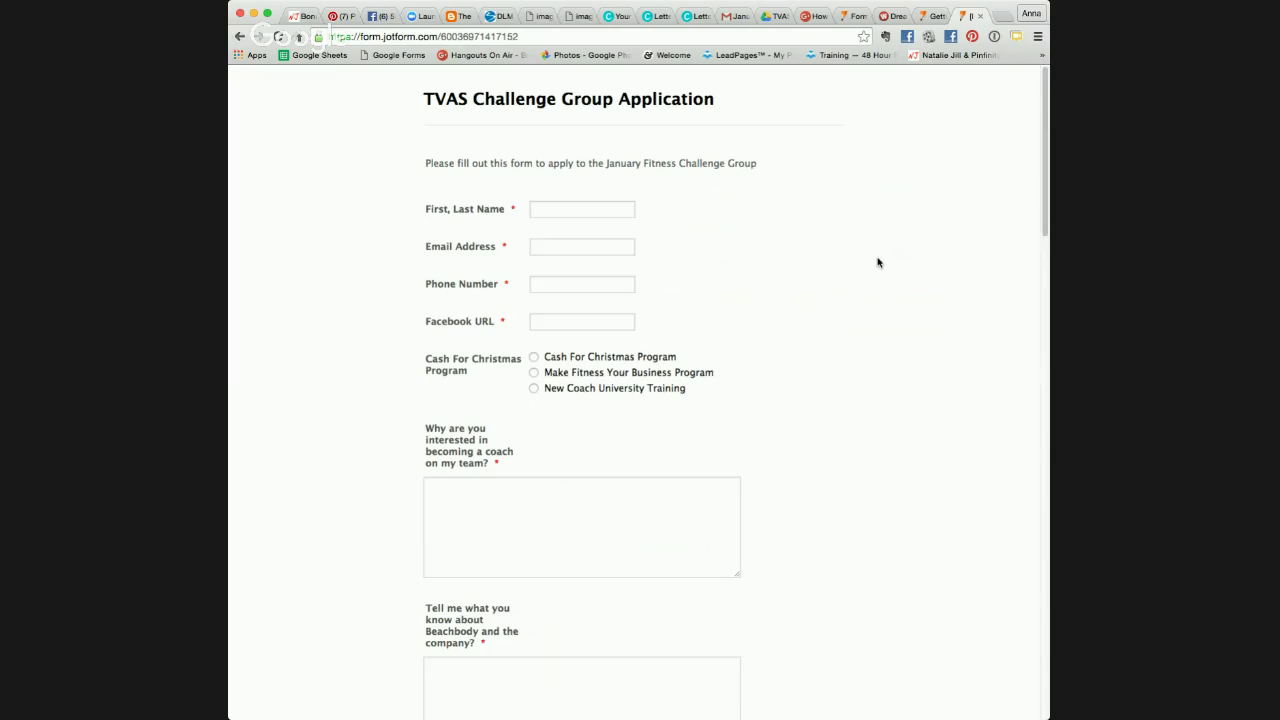
{"action": "scroll", "coordinate": [878, 262], "scroll_direction": "down", "scroll_amount": 10}
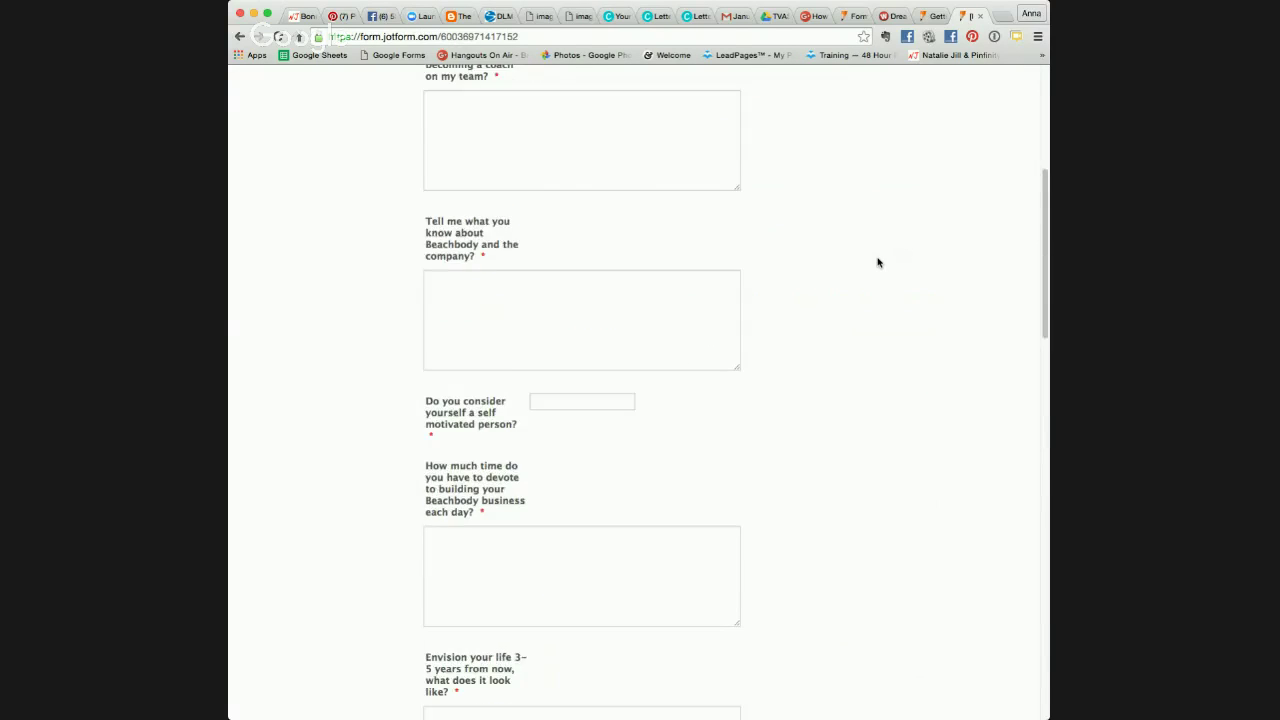
{"action": "scroll", "coordinate": [878, 262], "scroll_direction": "up", "scroll_amount": 10}
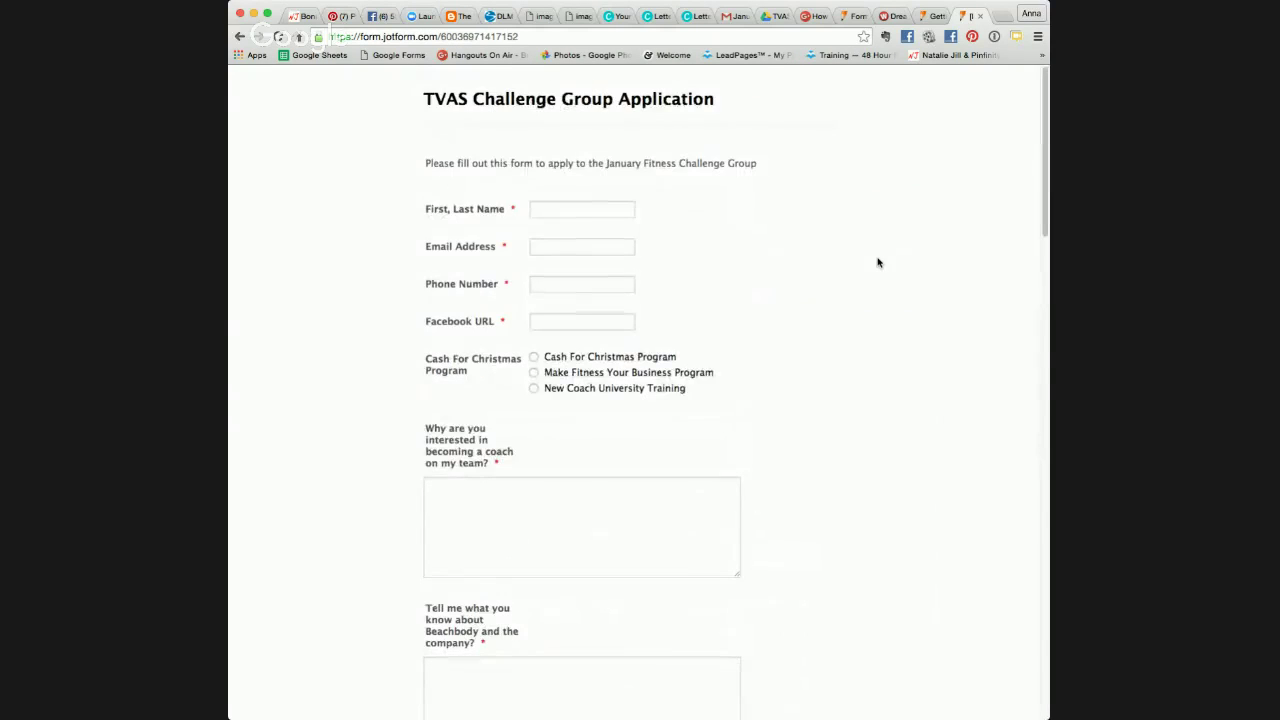